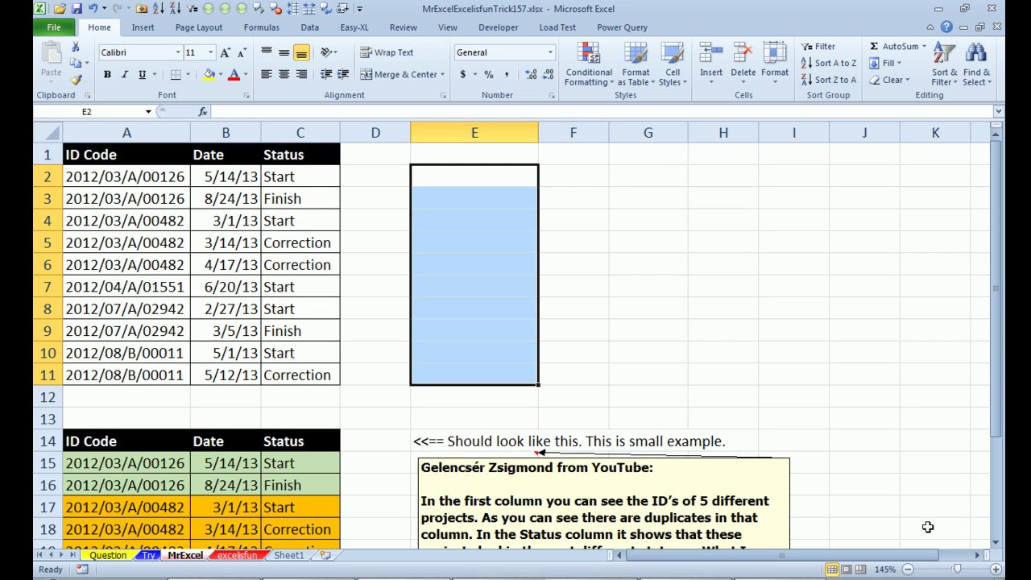
# Step: In E2, start a COUNTIFS formula matching the ID range $A$2:$A$11 against $A2
pyautogui.moveTo(997, 290); pyautogui.dragTo(998, 407)
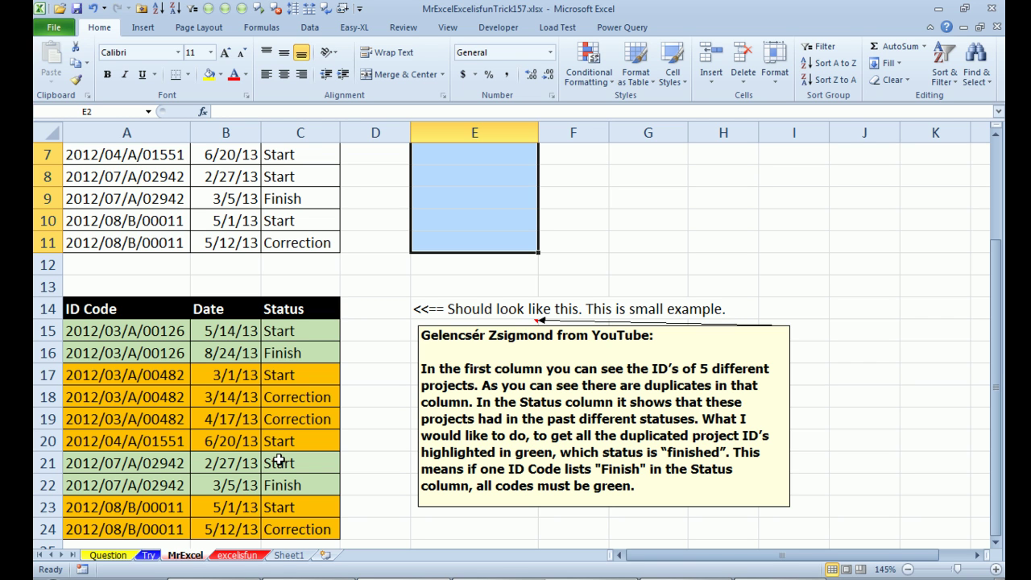
pyautogui.hotkey('ctrl', 'Up')
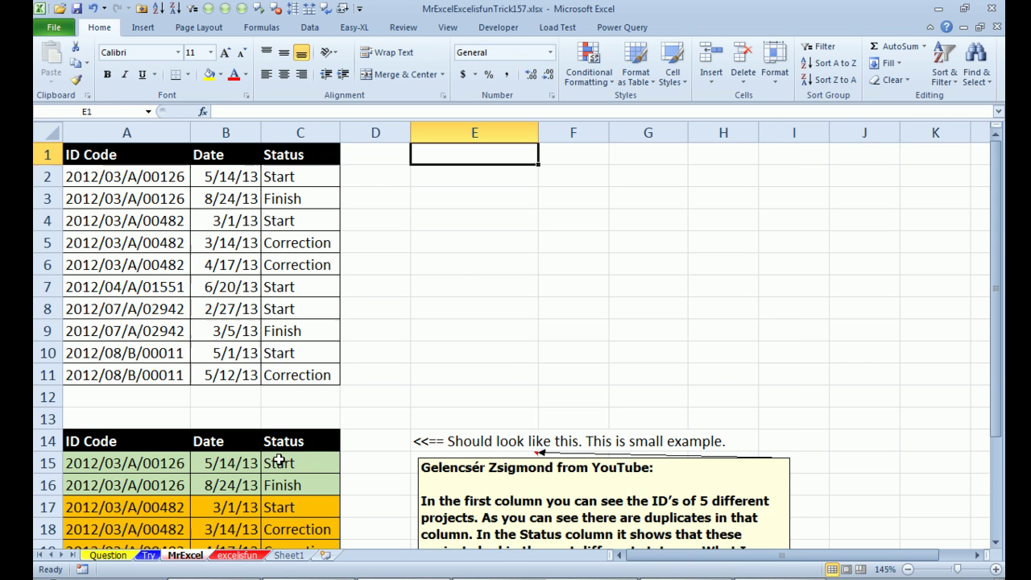
pyautogui.press('Down')
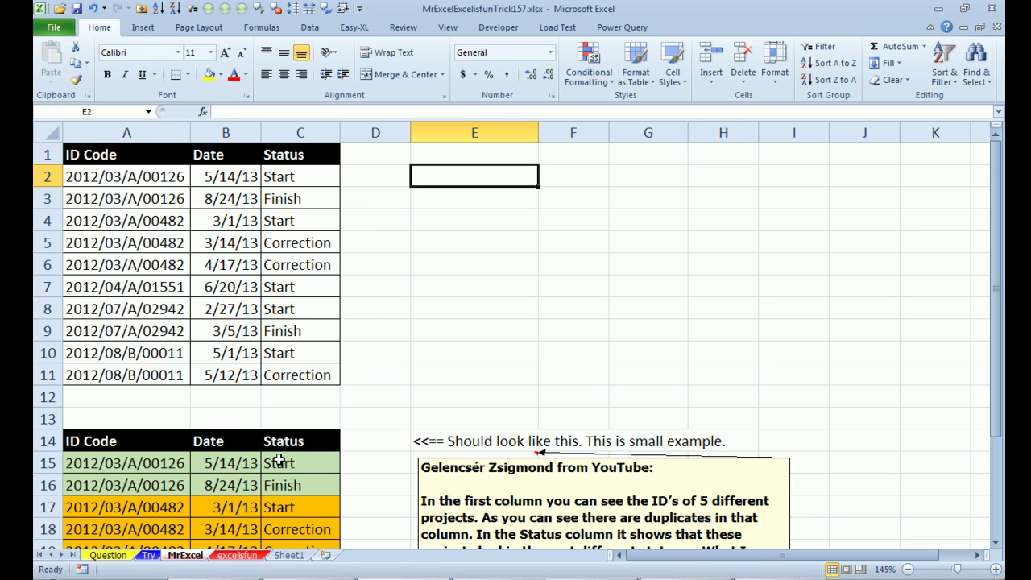
pyautogui.write('=')
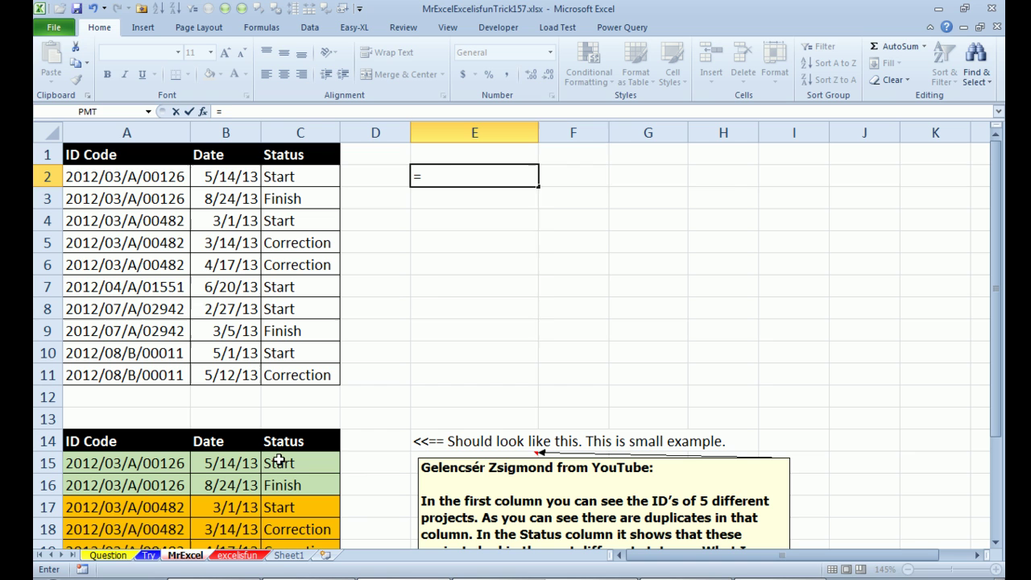
pyautogui.write('COUNTIFS(')
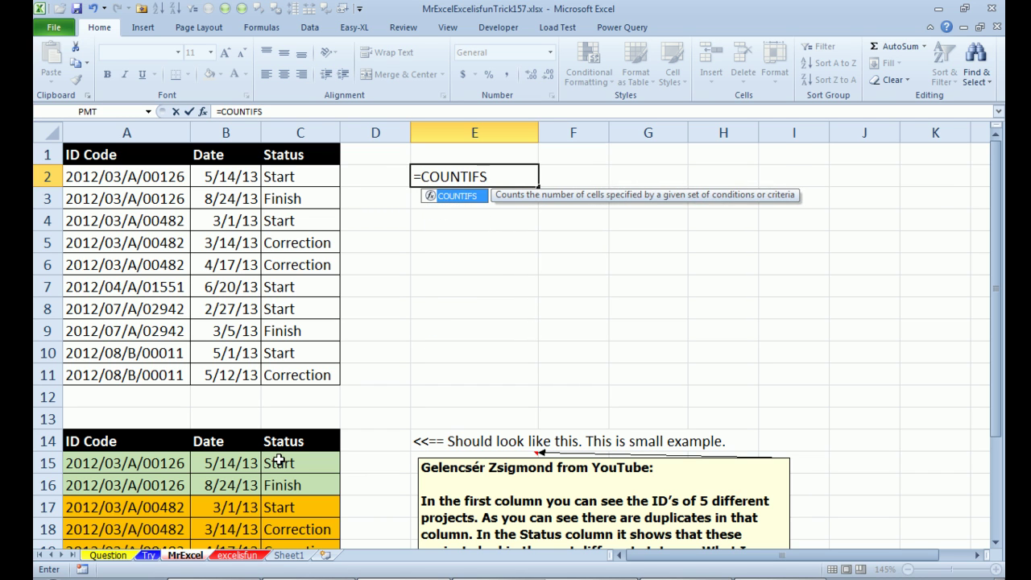
pyautogui.press('Left')
pyautogui.press('Left')
pyautogui.press('Left')
pyautogui.press('Left')
pyautogui.hotkey('ctrl', 'shift', 'Down')
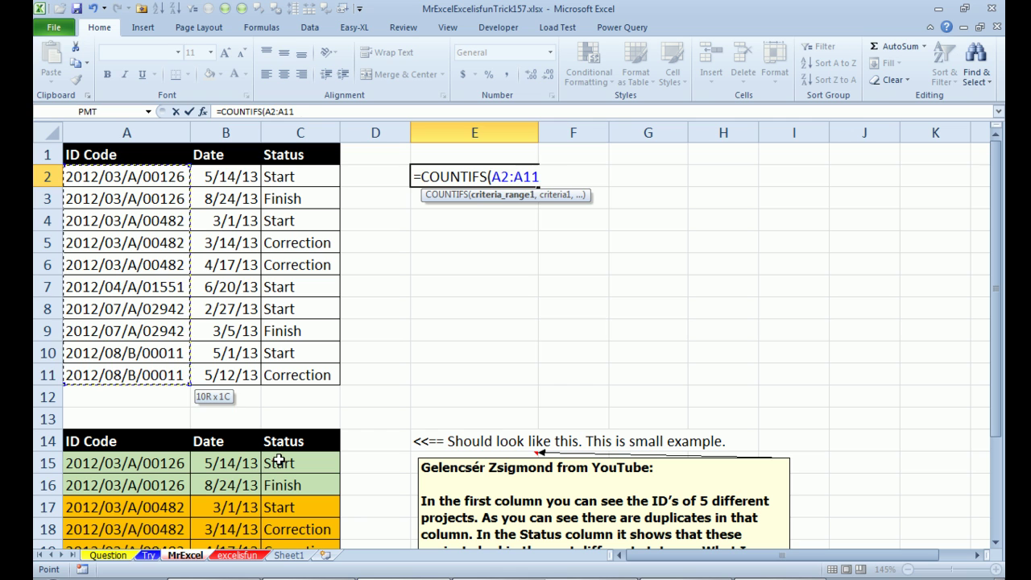
pyautogui.press('F4')
pyautogui.write(',')
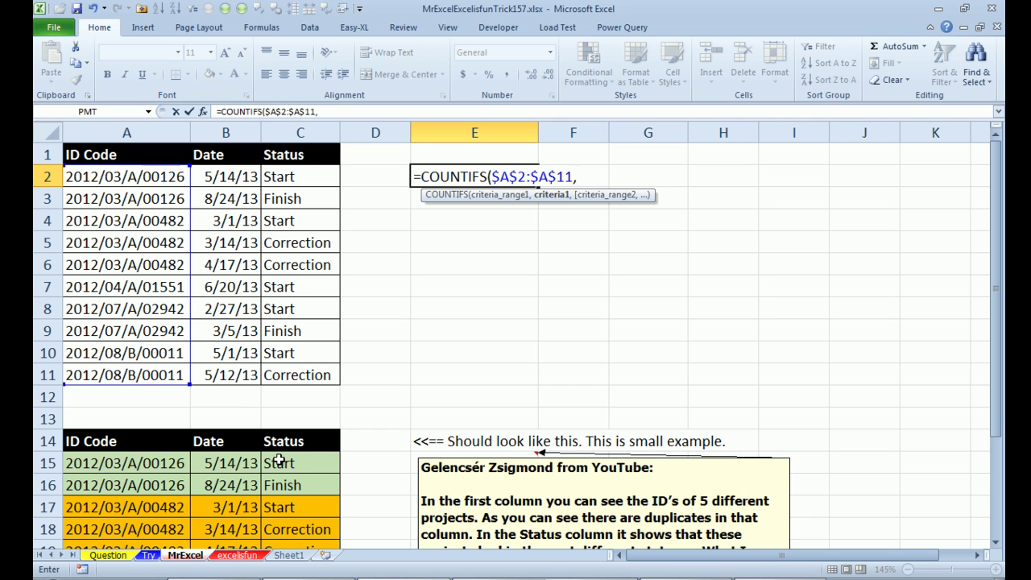
pyautogui.press('Left')
pyautogui.press('Left')
pyautogui.press('Left')
pyautogui.press('Left')
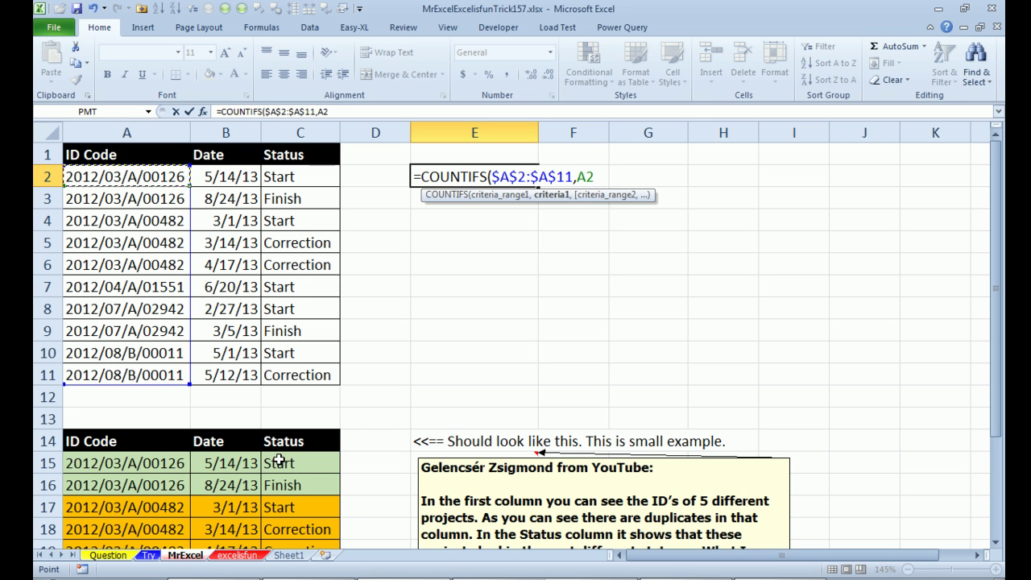
pyautogui.press('F4')
pyautogui.press('F4')
pyautogui.press('F4')
# Step: Add the criterion $C$2:$C$11 equals "Finish", then copy the formula down E2:E11
pyautogui.write(',')
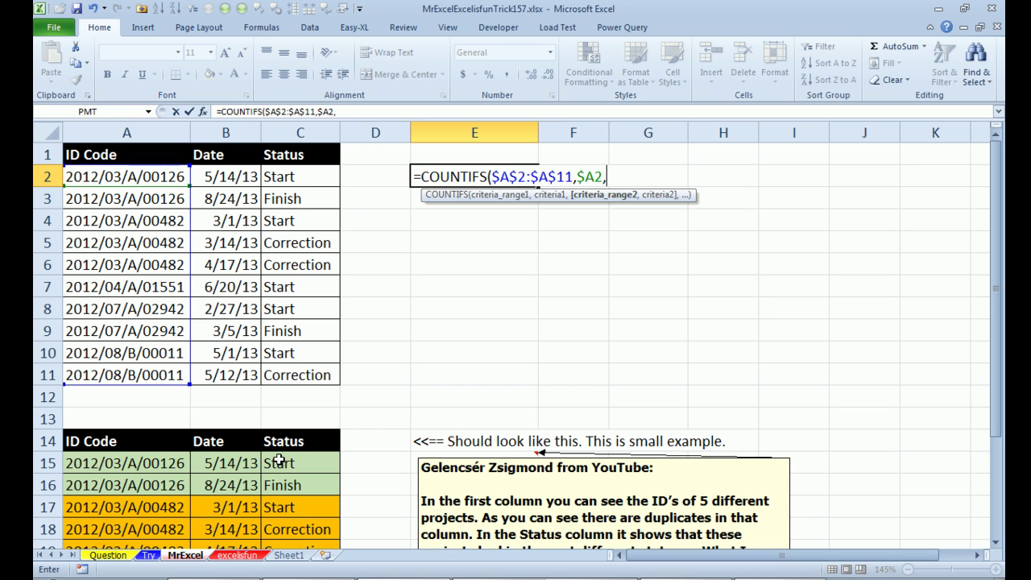
pyautogui.press('Left')
pyautogui.press('Left')
pyautogui.hotkey('ctrl', 'shift', 'Down')
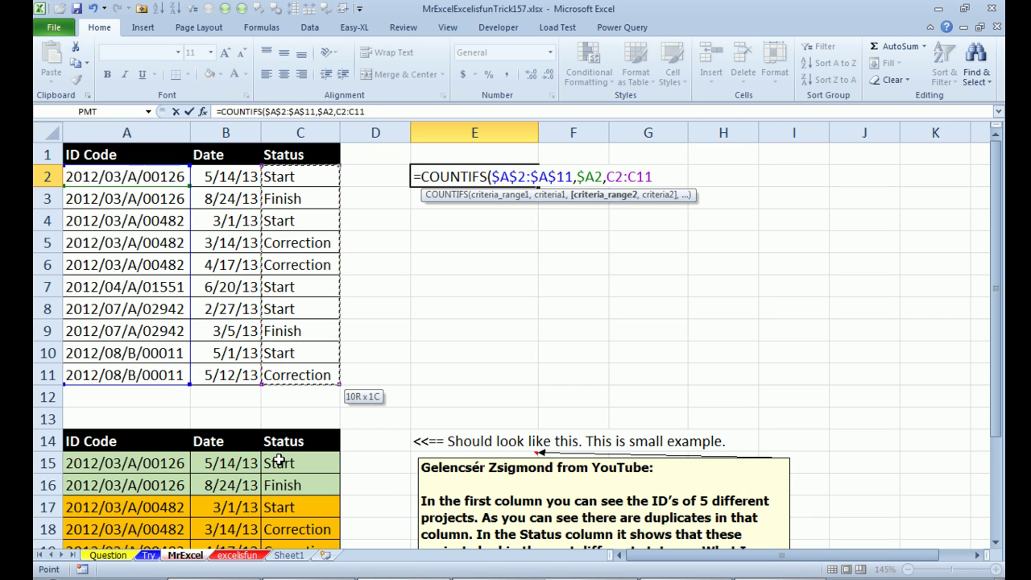
pyautogui.press('F4')
pyautogui.write(',"')
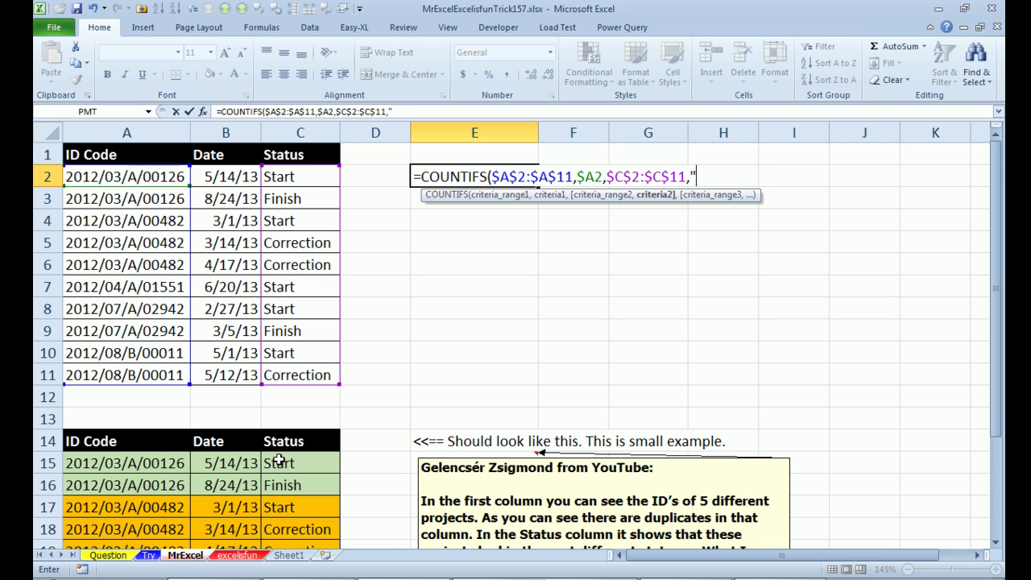
pyautogui.write('Finish")')
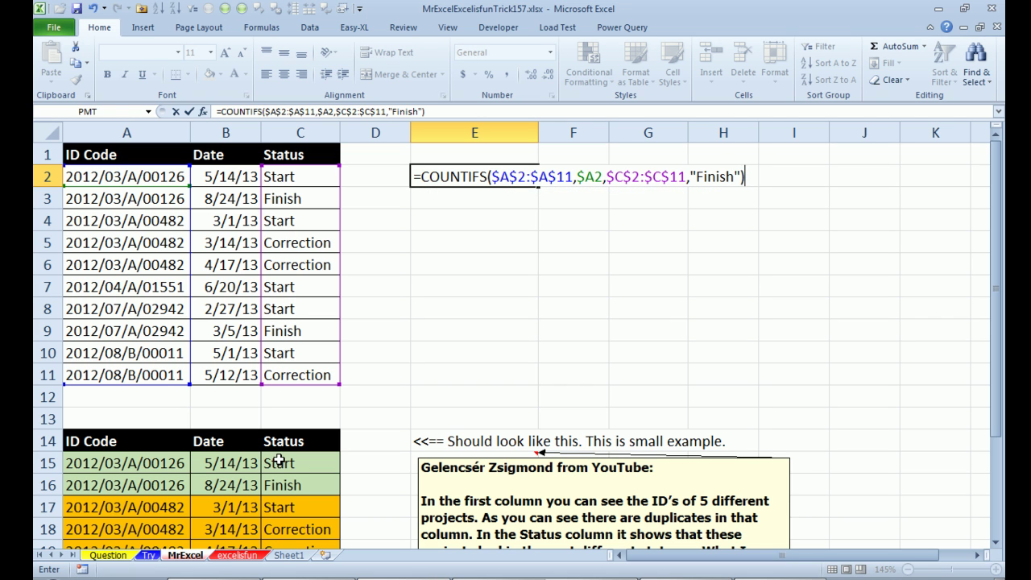
pyautogui.hotkey('ctrl', 'Return')
pyautogui.hotkey('ctrl', 'c')
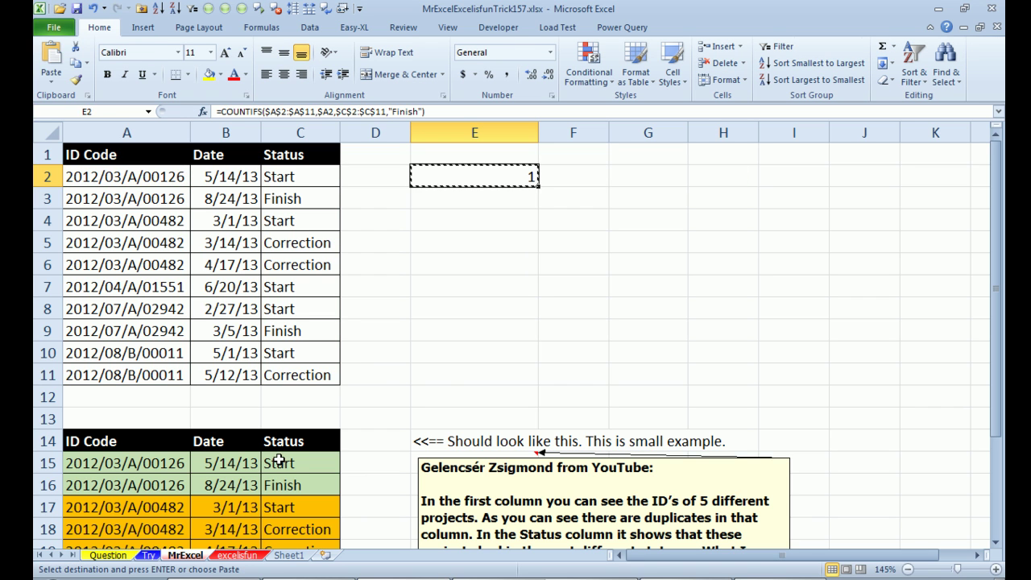
pyautogui.hotkey('shift', 'Down')
pyautogui.hotkey('shift', 'Down')
pyautogui.hotkey('shift', 'Down')
pyautogui.hotkey('shift', 'Down')
pyautogui.hotkey('shift', 'Down')
pyautogui.hotkey('shift', 'Down')
pyautogui.hotkey('shift', 'Down')
pyautogui.hotkey('shift', 'Down')
pyautogui.hotkey('shift', 'Down')
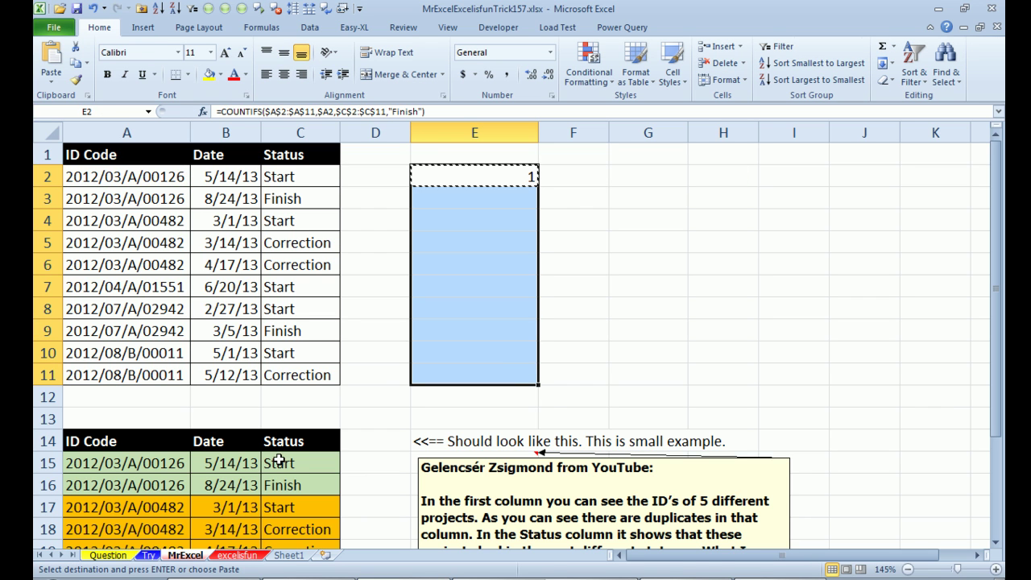
pyautogui.hotkey('ctrl', 'v')
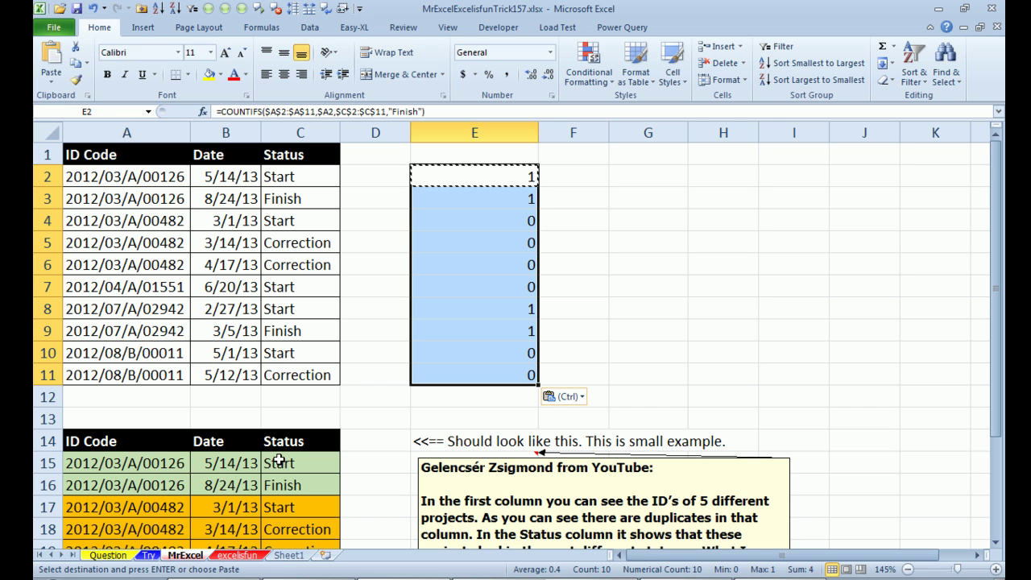
# Step: Copy the COUNTIFS formula text from E2 and select the table data A2:C11
pyautogui.hotkey('shift', 'BackSpace')
pyautogui.press('F2')
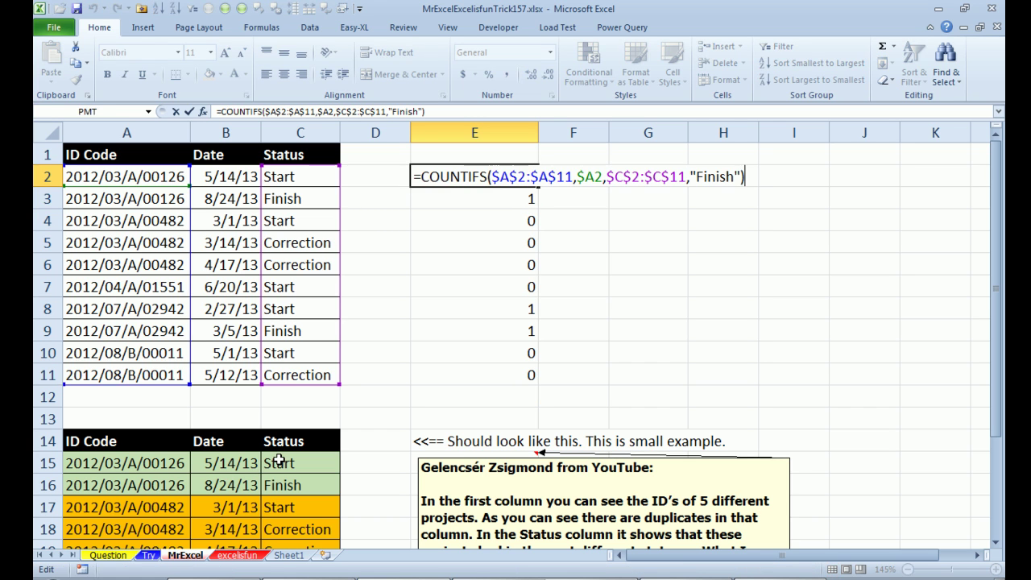
pyautogui.press('Left')
pyautogui.hotkey('shift', 'Left')
pyautogui.hotkey('shift', 'Left')
pyautogui.hotkey('shift', 'Left')
pyautogui.hotkey('shift', 'Left')
pyautogui.hotkey('shift', 'Left')
pyautogui.hotkey('shift', 'Left')
pyautogui.hotkey('shift', 'Left')
pyautogui.hotkey('shift', 'Left')
pyautogui.hotkey('shift', 'Left')
pyautogui.hotkey('shift', 'Left')
pyautogui.hotkey('shift', 'Left')
pyautogui.hotkey('shift', 'Left')
pyautogui.hotkey('shift', 'Left')
pyautogui.hotkey('shift', 'Left')
pyautogui.hotkey('shift', 'Left')
pyautogui.hotkey('shift', 'Left')
pyautogui.hotkey('shift', 'Left')
pyautogui.hotkey('shift', 'Left')
pyautogui.hotkey('shift', 'Left')
pyautogui.hotkey('shift', 'Left')
pyautogui.hotkey('shift', 'Left')
pyautogui.hotkey('shift', 'Left')
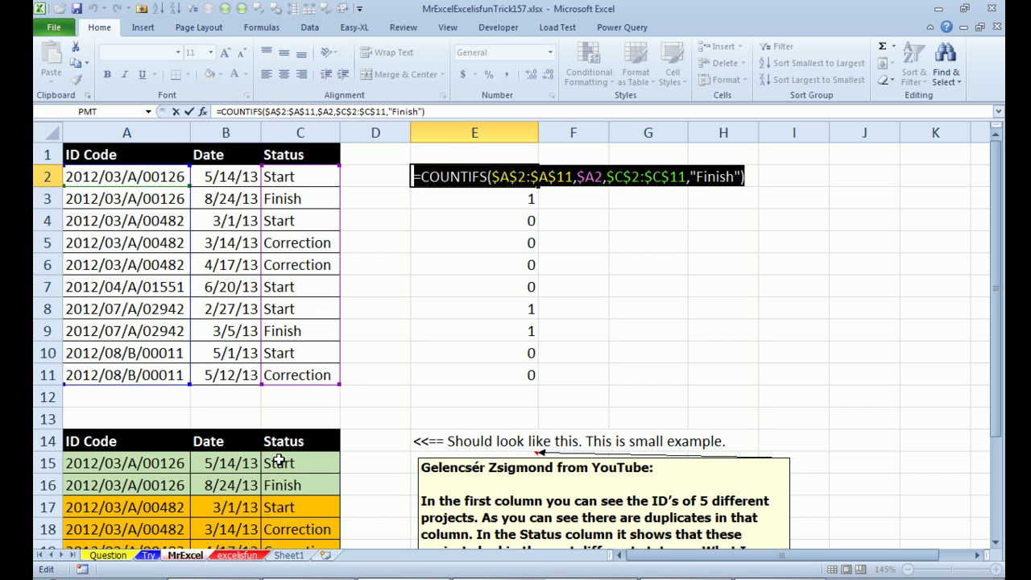
pyautogui.hotkey('ctrl', 'c')
pyautogui.press('Escape')
pyautogui.press('Left')
pyautogui.press('Home')
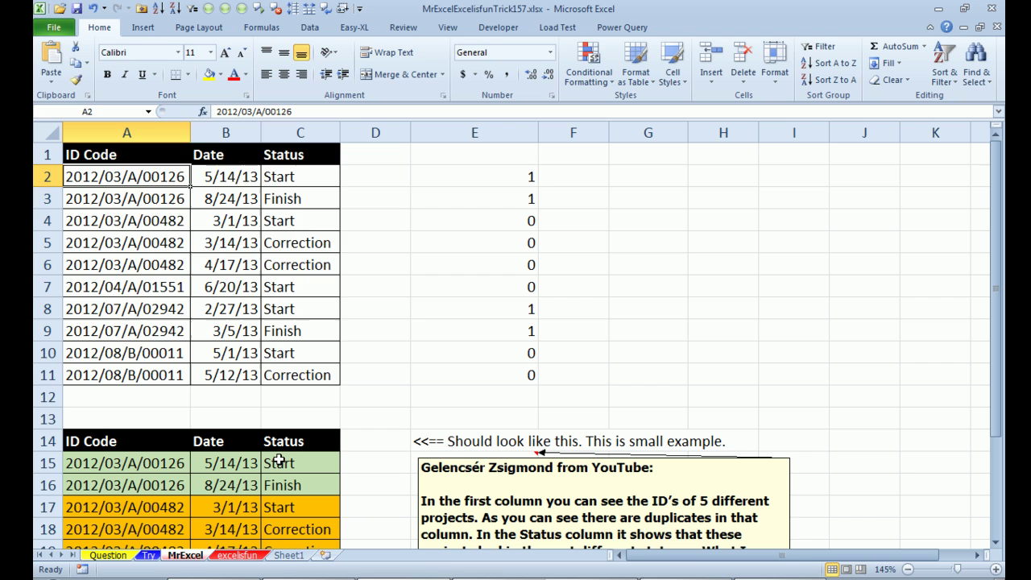
pyautogui.hotkey('ctrl', 'shift', 'Down')
pyautogui.hotkey('ctrl', 'shift', 'Right')
# Step: Create a new formula-based conditional formatting rule using the pasted COUNTIFS formula
pyautogui.hotkey('alt', 'o')
pyautogui.press('d')
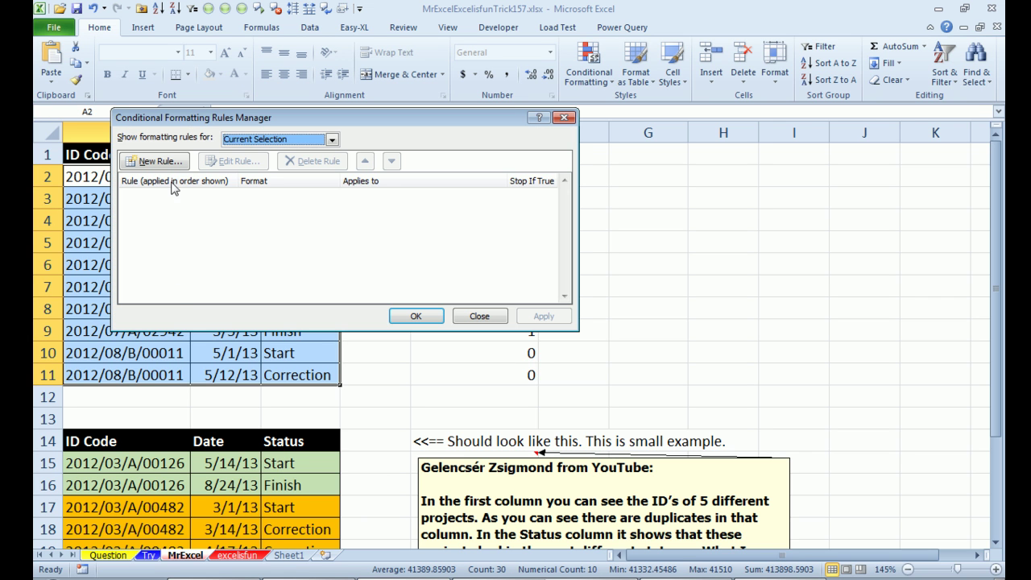
pyautogui.click(168, 163)
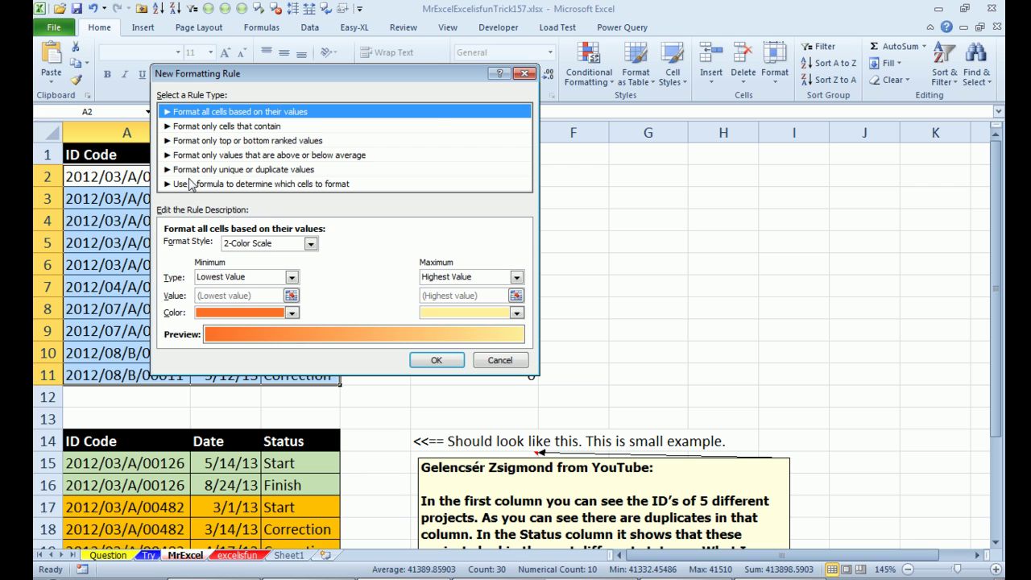
pyautogui.click(192, 184)
pyautogui.click(187, 245)
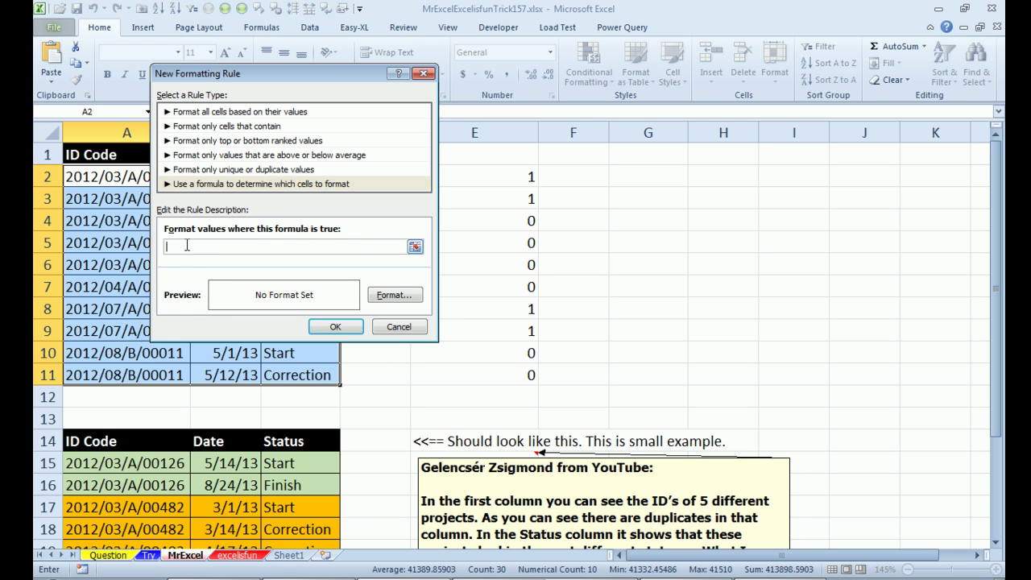
pyautogui.hotkey('ctrl', 'v')
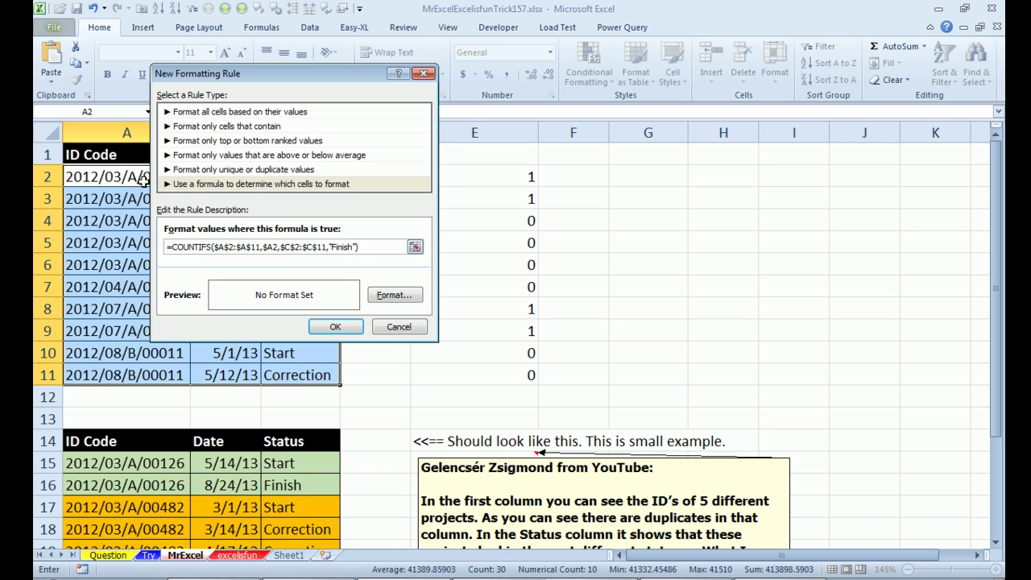
# Step: Give the rule a green fill and apply it to the table
pyautogui.click(393, 299)
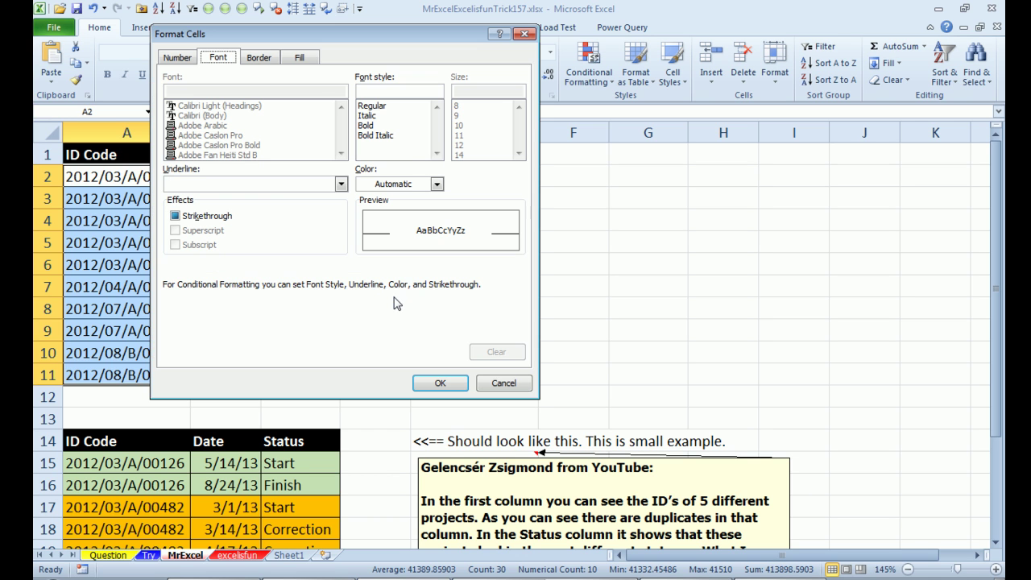
pyautogui.click(313, 58)
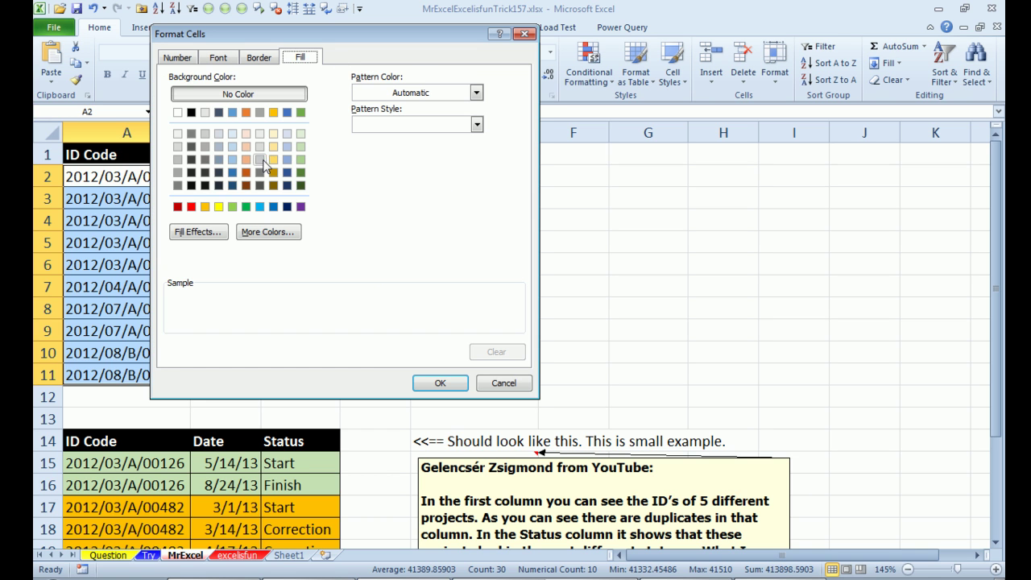
pyautogui.click(245, 207)
pyautogui.click(427, 384)
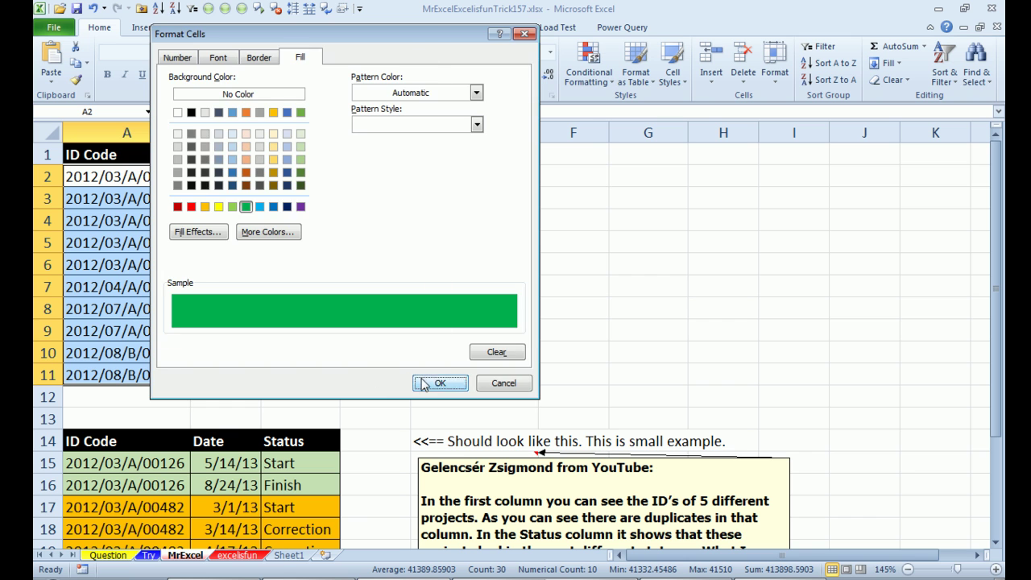
pyautogui.click(356, 329)
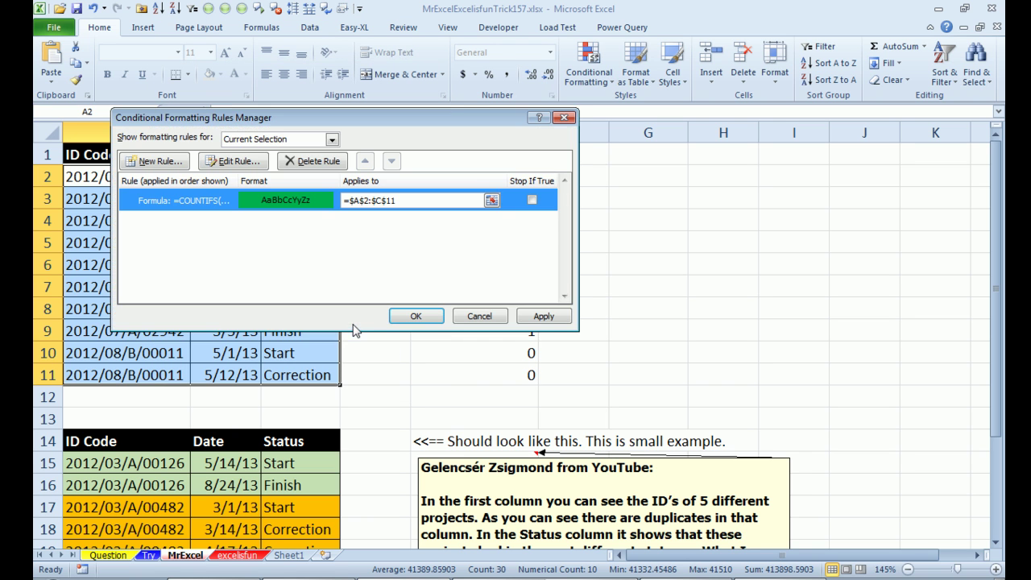
pyautogui.click(404, 317)
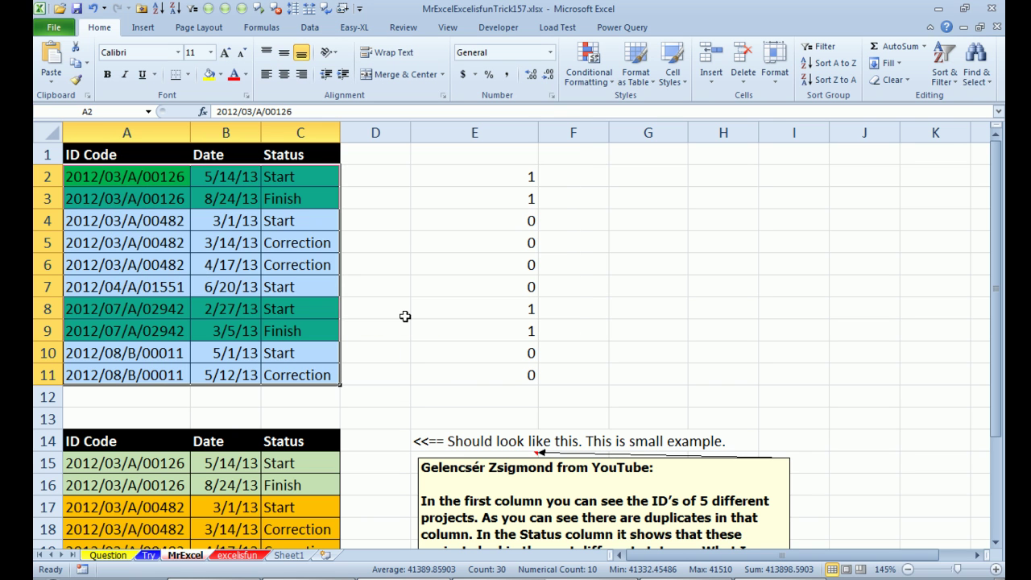
pyautogui.click(443, 221)
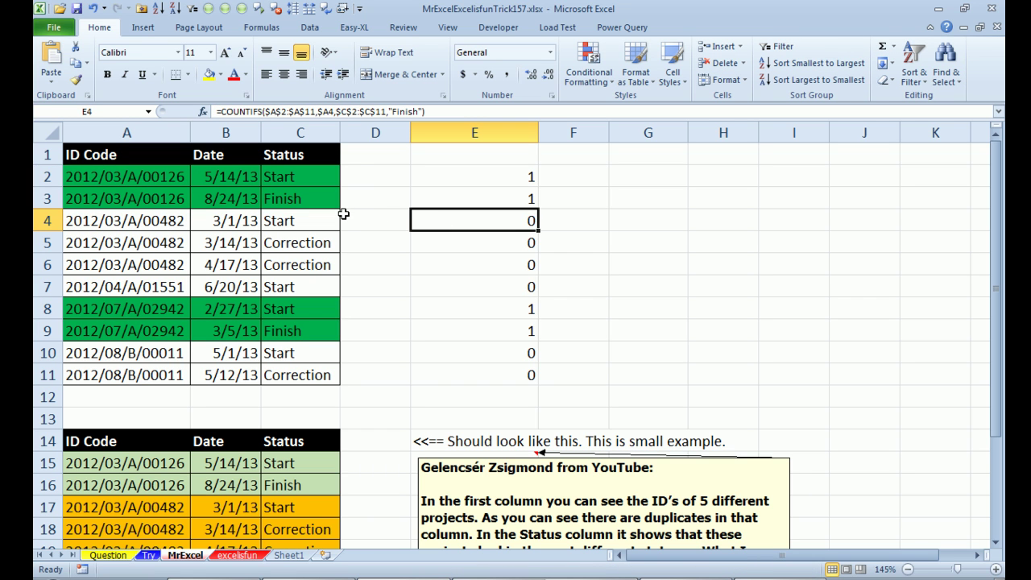
pyautogui.click(300, 265)
pyautogui.write('F')
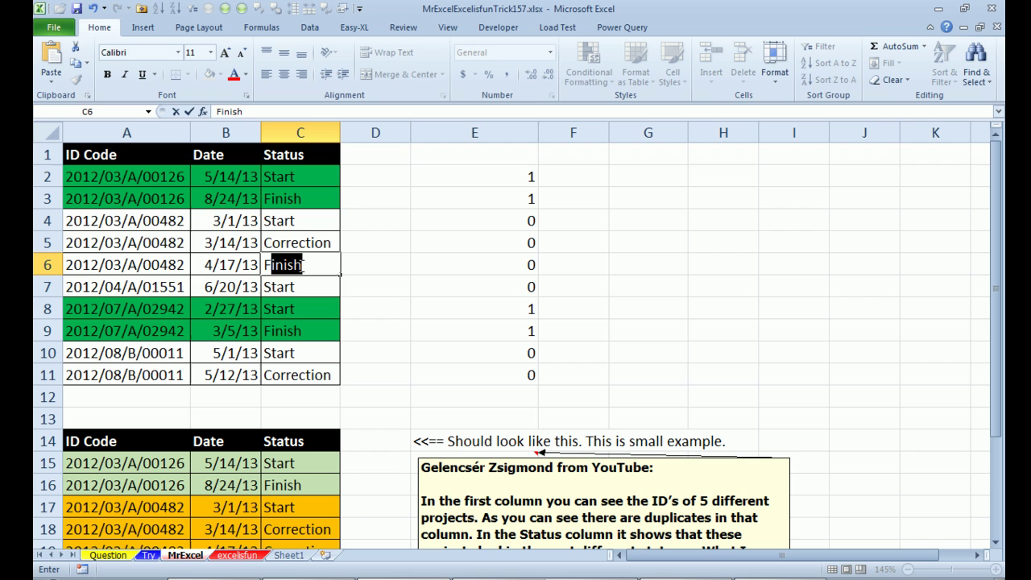
pyautogui.write('inis')
pyautogui.press('Return')
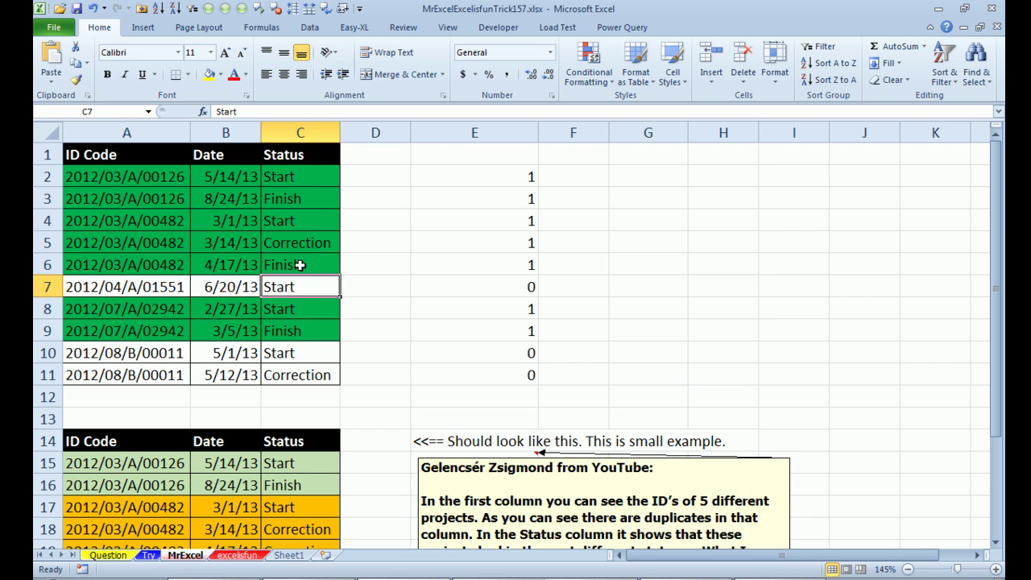
pyautogui.hotkey('ctrl', 'z')
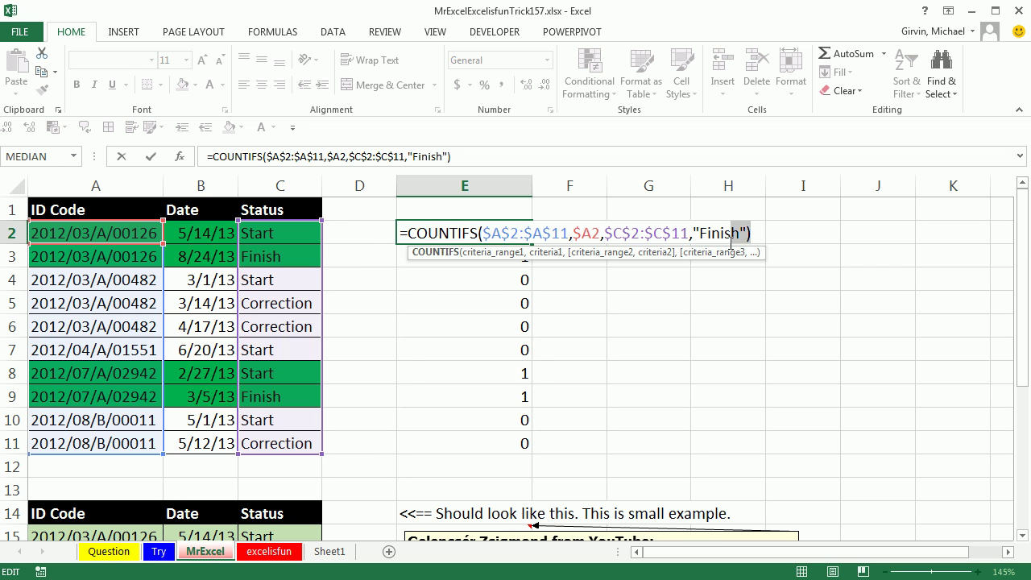
pyautogui.moveTo(766, 233); pyautogui.dragTo(373, 228)
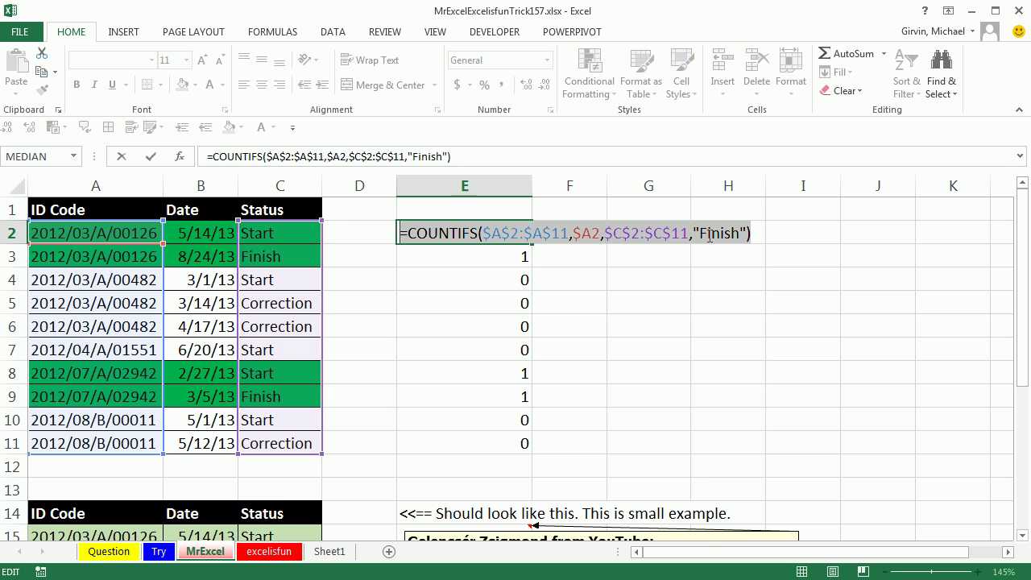
pyautogui.hotkey('ctrl', 'Return')
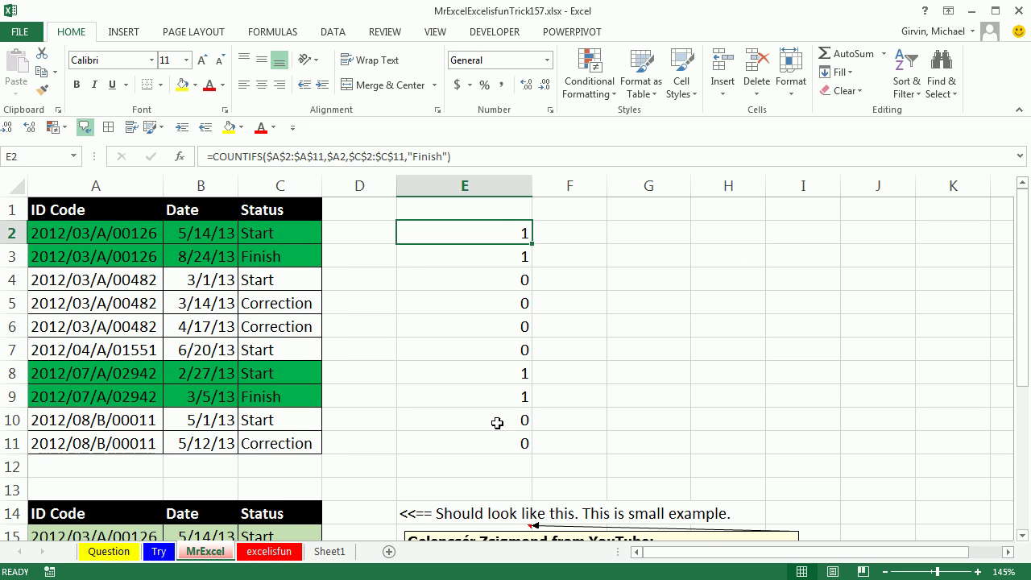
# Step: On the excelisfun sheet, highlight the repeated ID groups 00126, 00482 and 02942, then begin '=loo' in E2
pyautogui.click(273, 551)
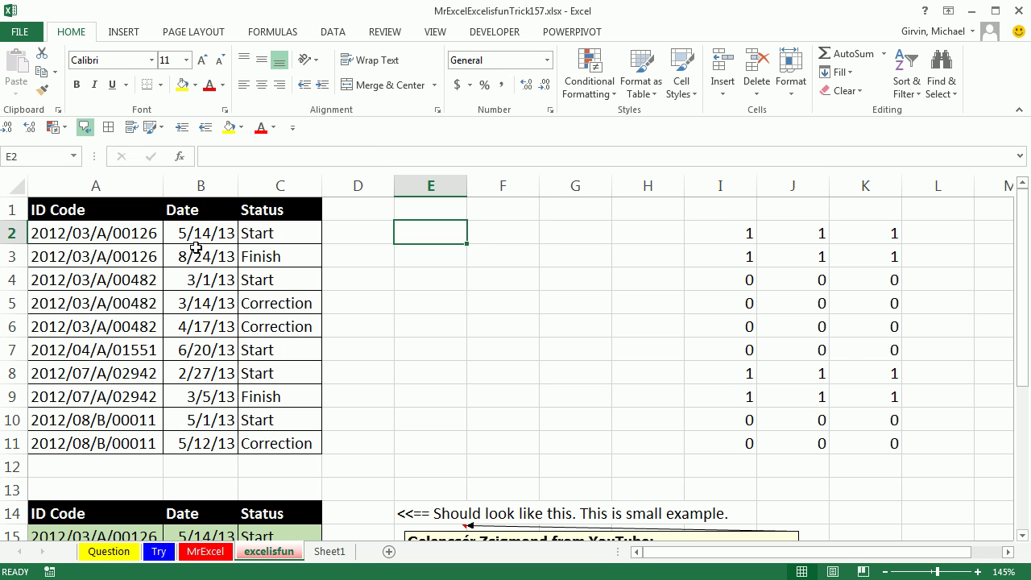
pyautogui.moveTo(156, 232); pyautogui.dragTo(139, 334)
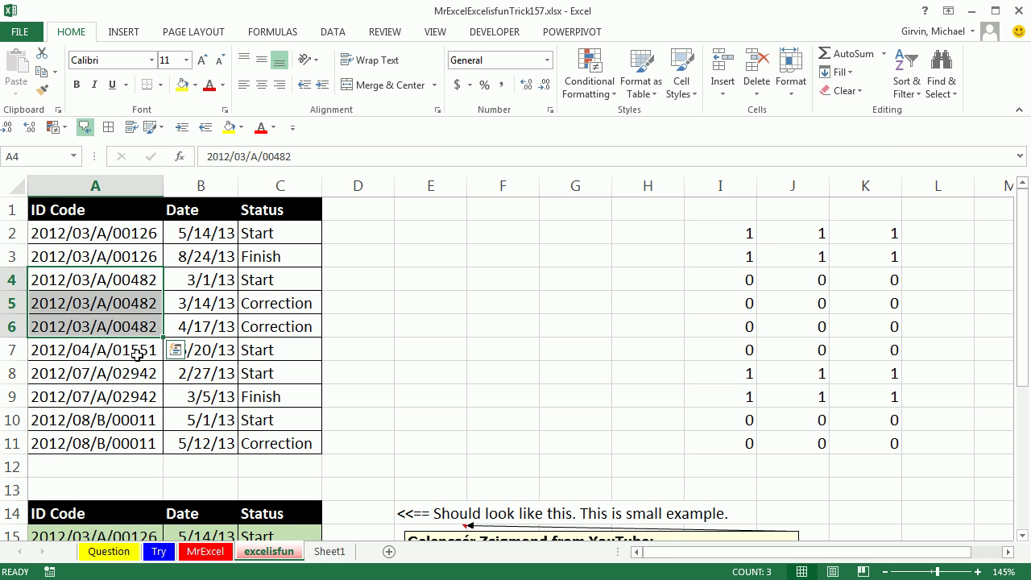
pyautogui.click(143, 372)
pyautogui.moveTo(145, 390); pyautogui.dragTo(147, 395)
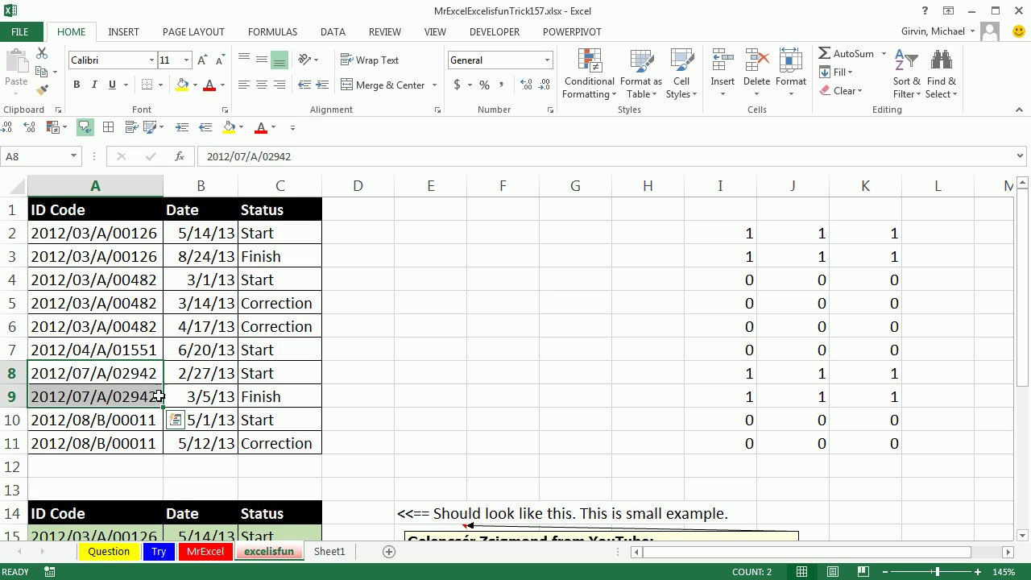
pyautogui.click(423, 228)
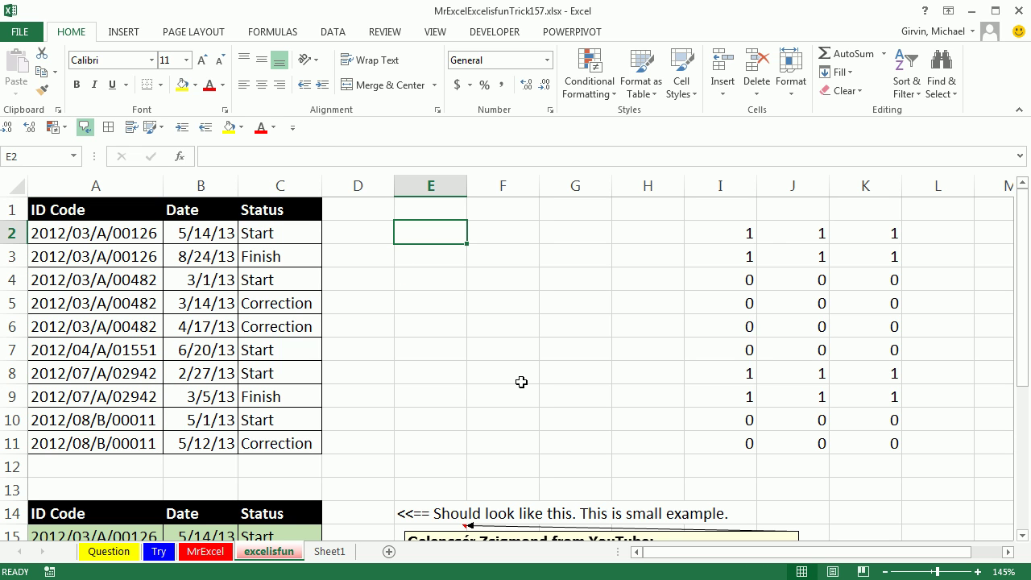
pyautogui.write('=loo')
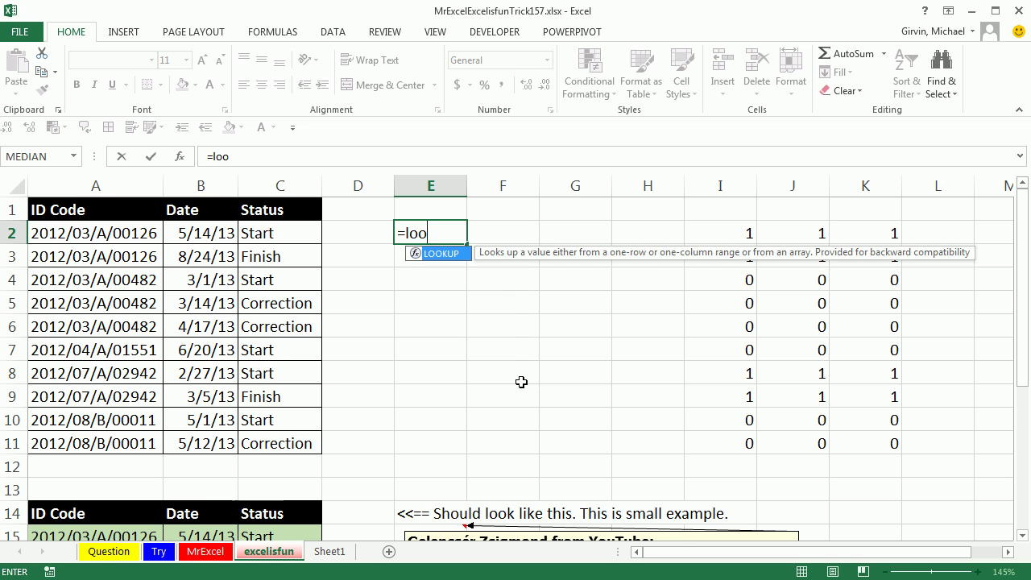
# Step: Build =LOOKUP($A2,$A$2:$A$11,$C$2:$C$11) in E2 with absolute ID and Status ranges
pyautogui.press('Tab')
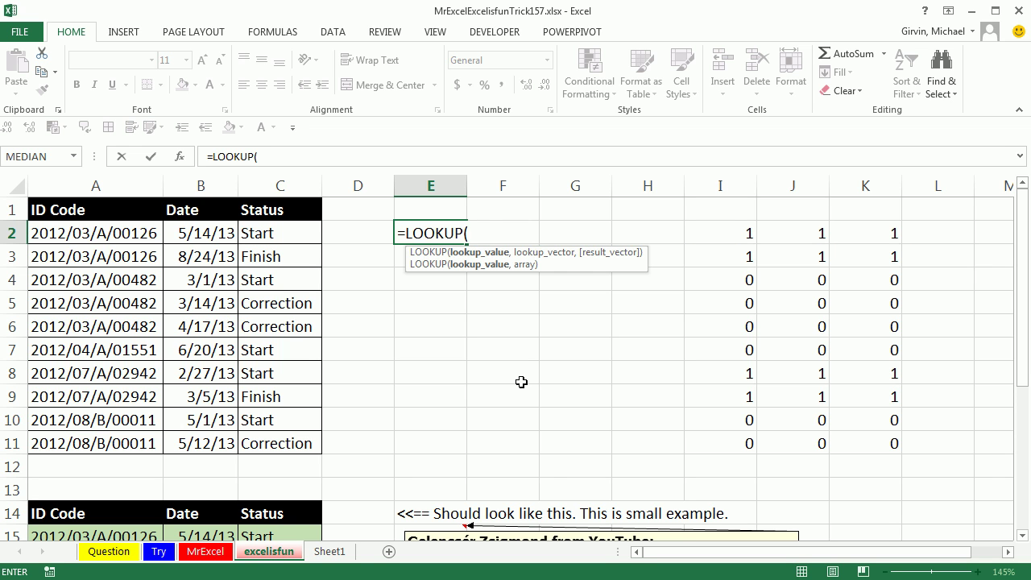
pyautogui.click(145, 234)
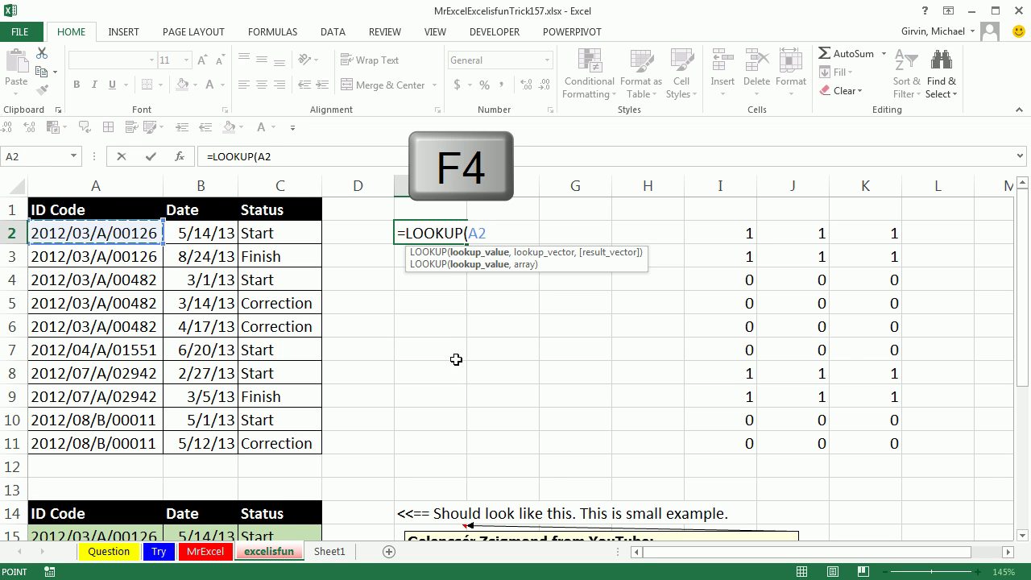
pyautogui.press('F4')
pyautogui.press('F4')
pyautogui.press('F4')
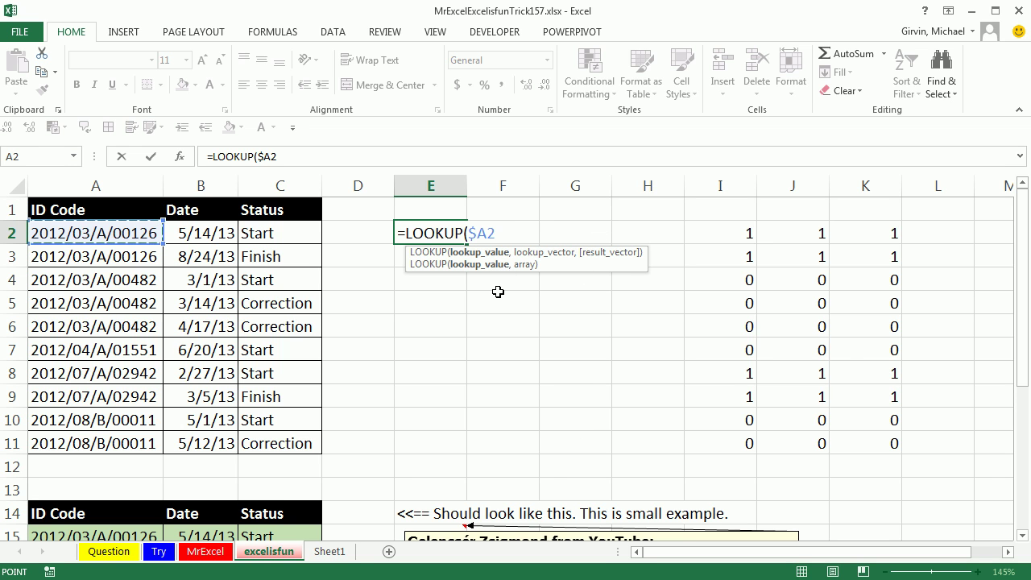
pyautogui.write(',')
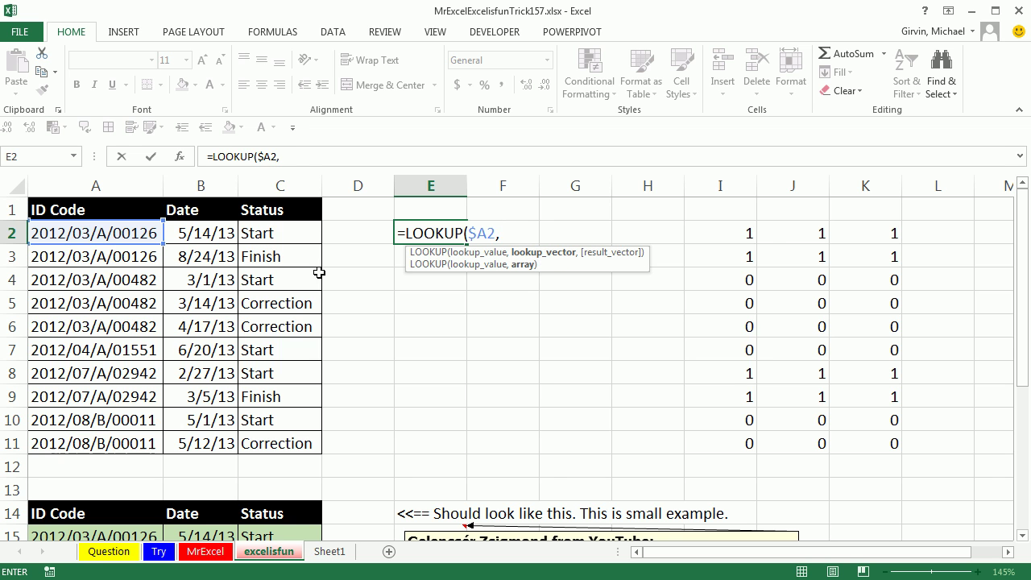
pyautogui.moveTo(111, 233); pyautogui.dragTo(99, 423)
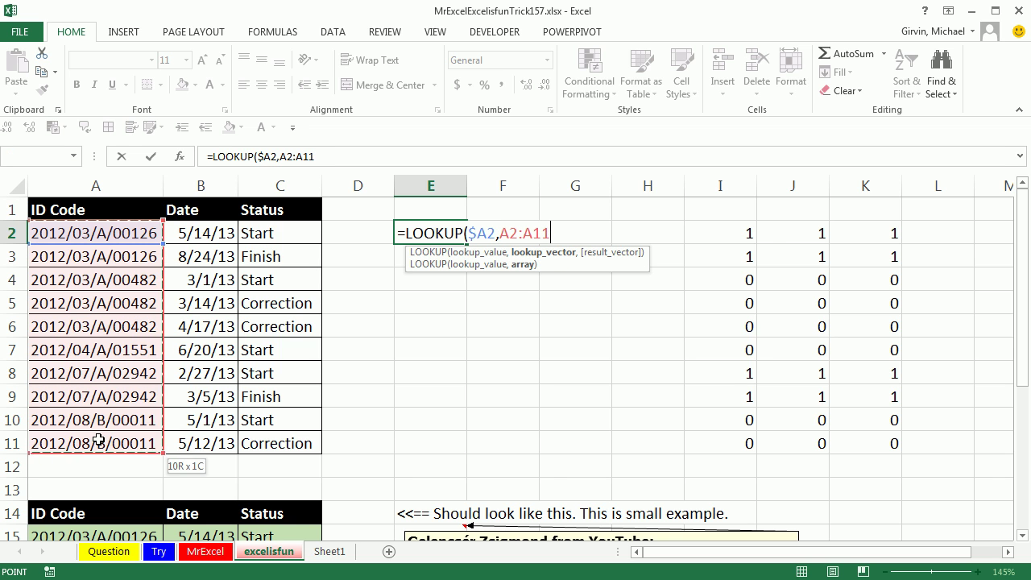
pyautogui.press('F4')
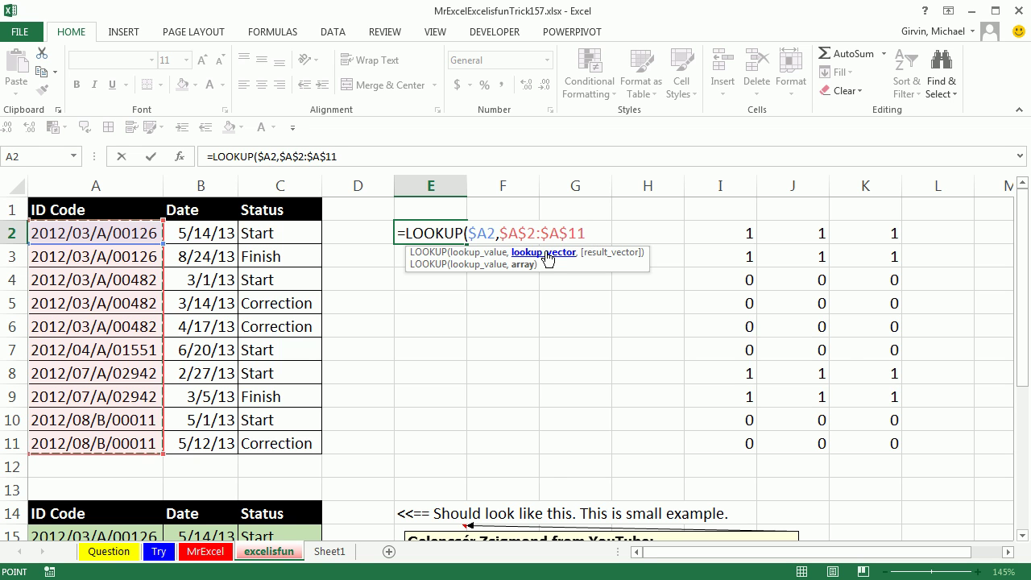
pyautogui.write(',')
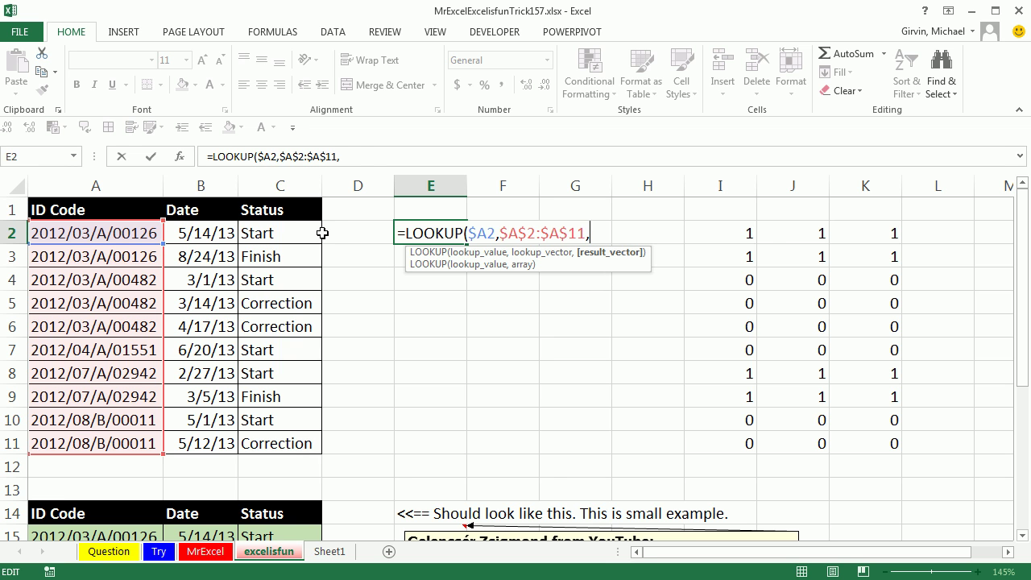
pyautogui.click(288, 232)
pyautogui.moveTo(288, 232); pyautogui.dragTo(292, 444)
pyautogui.press('F4')
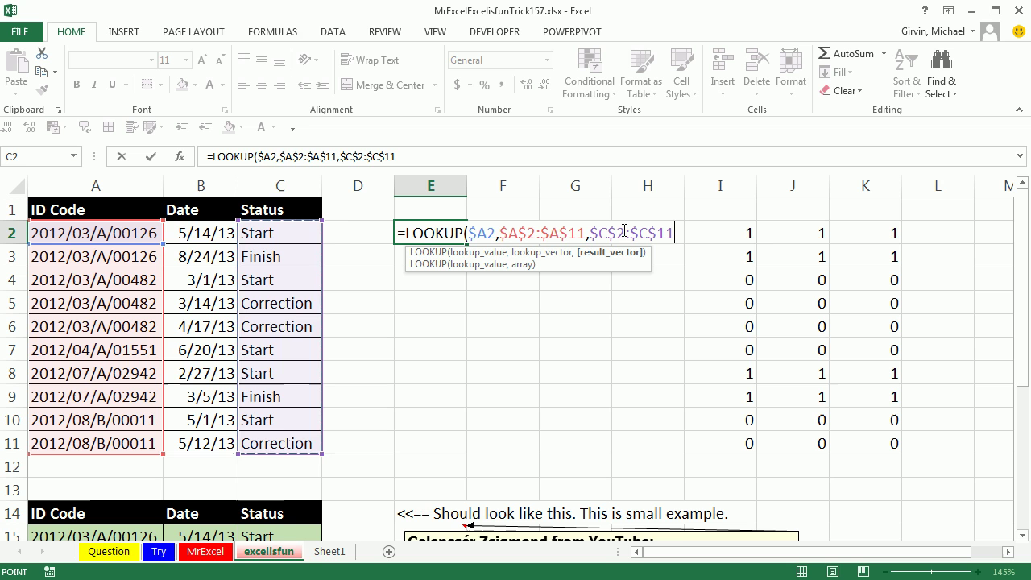
pyautogui.click(551, 231)
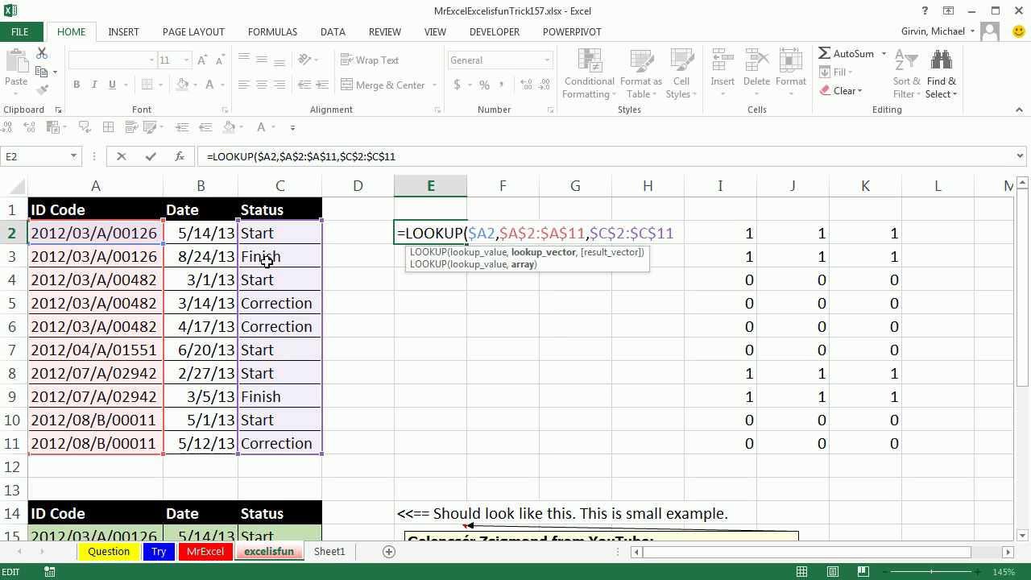
pyautogui.click(651, 229)
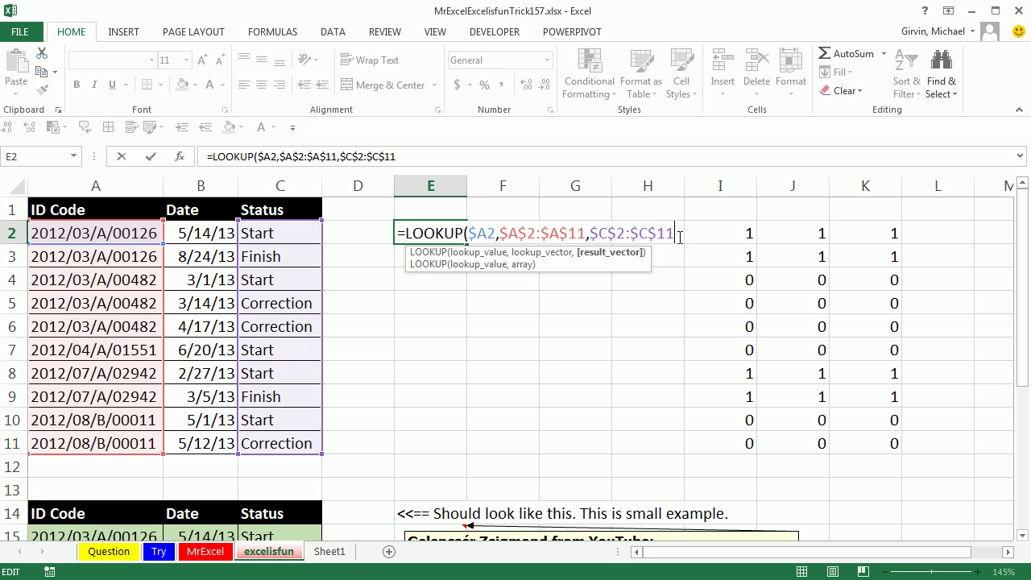
# Step: Fill the LOOKUP formula across E2:G11 and append ="Finish" to it
pyautogui.write(')')
pyautogui.hotkey('ctrl', 'Return')
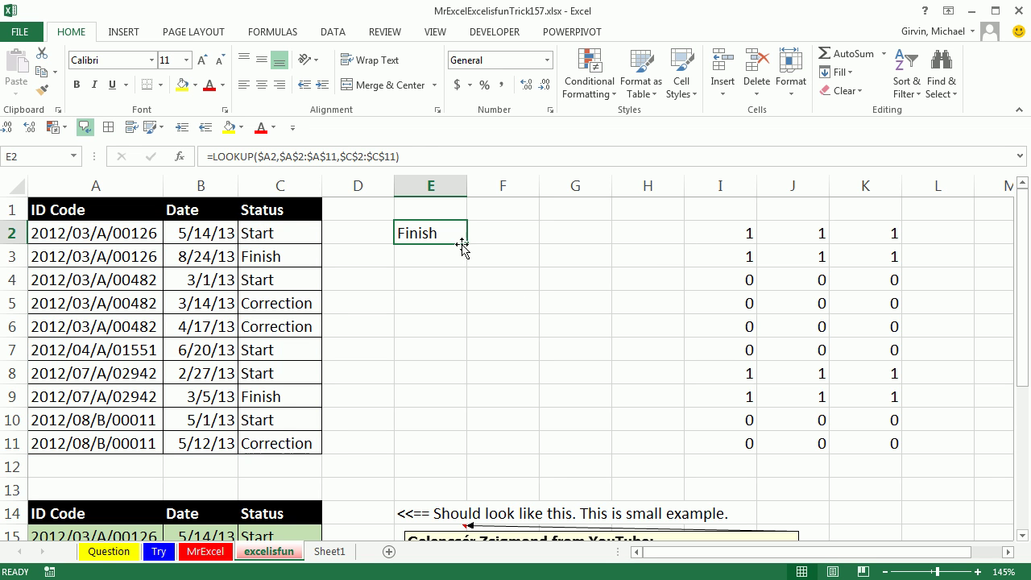
pyautogui.moveTo(464, 244); pyautogui.dragTo(605, 458)
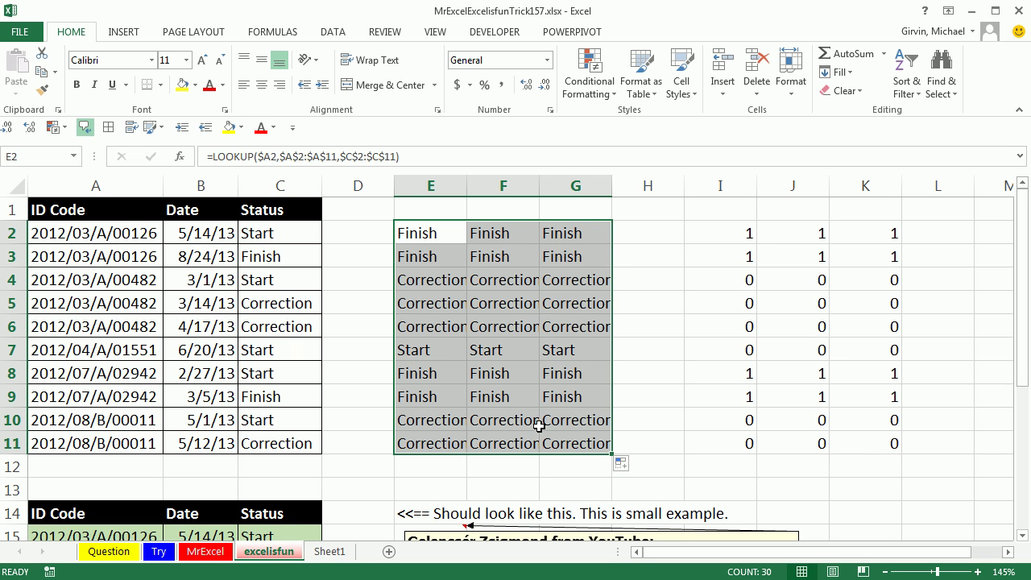
pyautogui.press('F2')
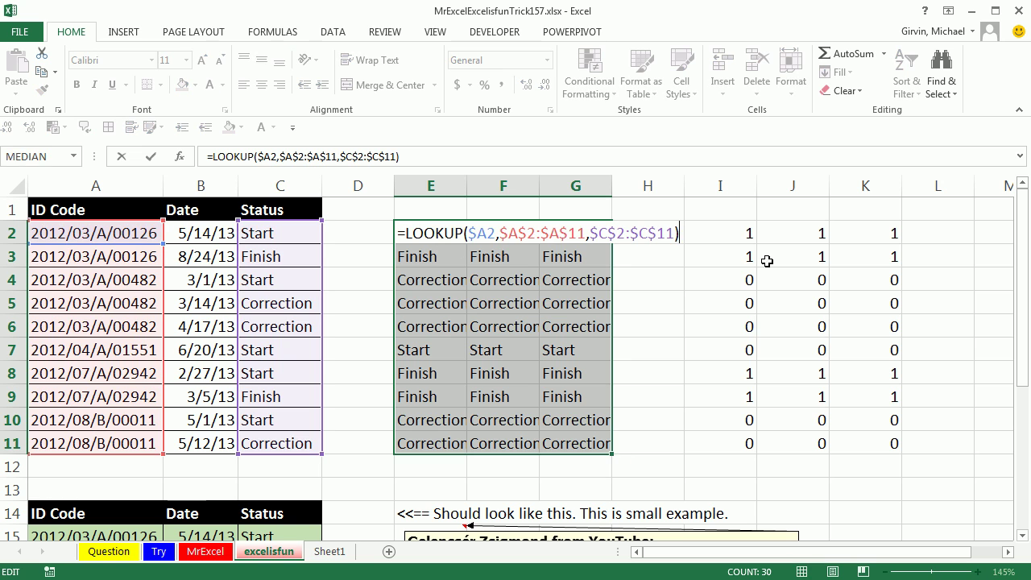
pyautogui.write('="F')
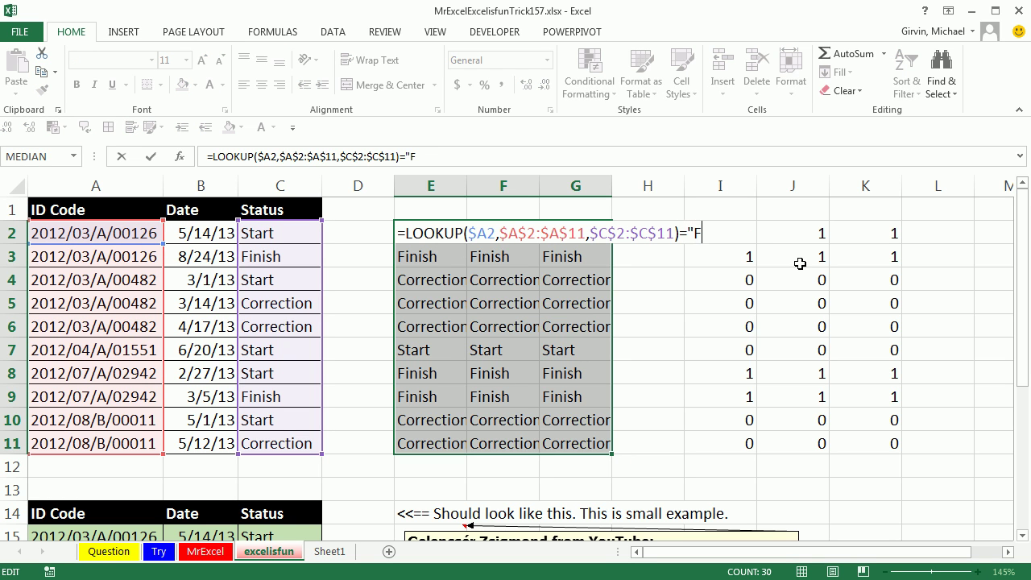
pyautogui.write('inish')
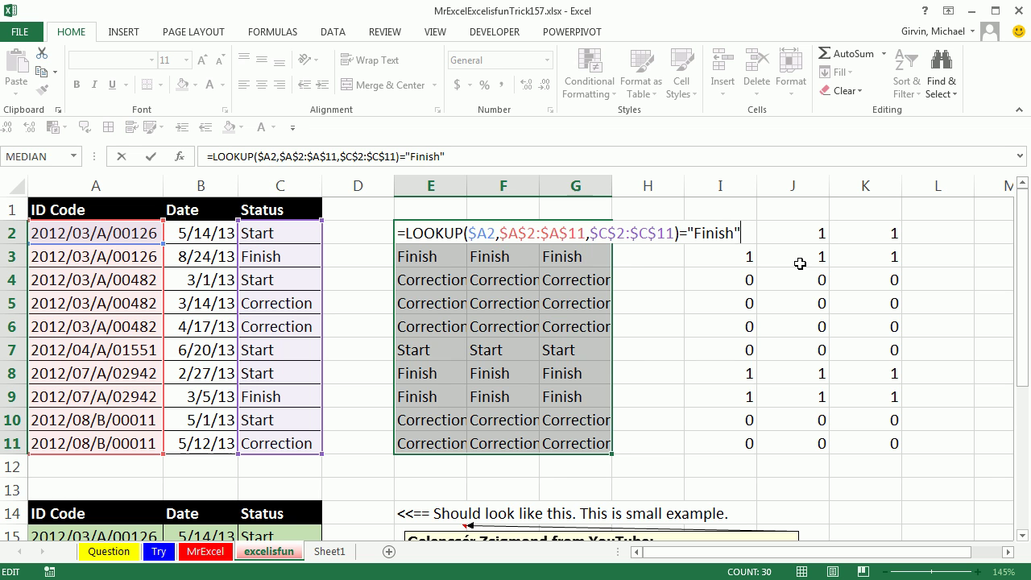
pyautogui.write('"')
pyautogui.hotkey('ctrl', 'Return')
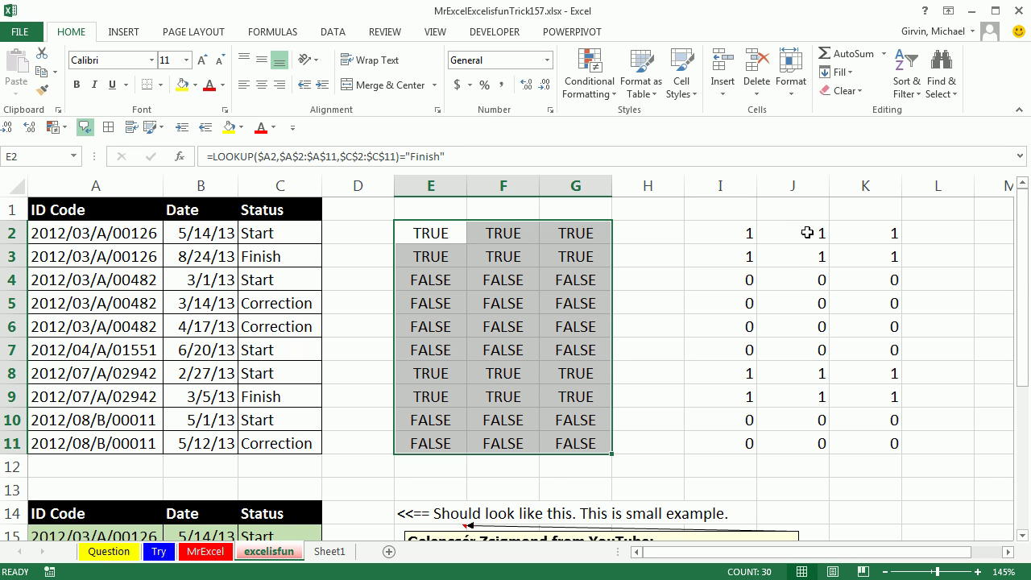
# Step: Compare with the I2 COUNTIFS formula, copy the E2 LOOKUP formula text, and select A2:C11
pyautogui.doubleClick(742, 235)
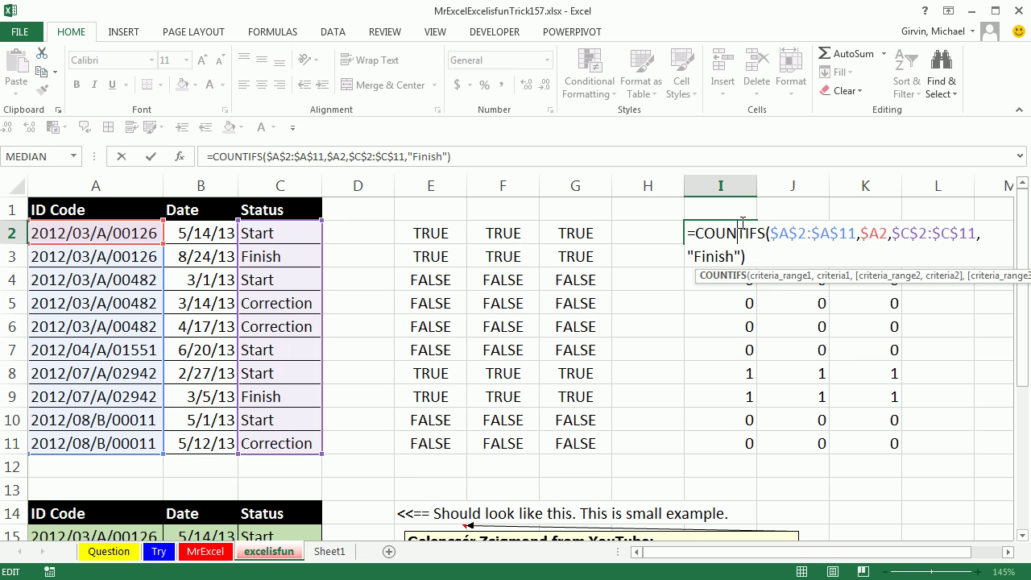
pyautogui.press('Escape')
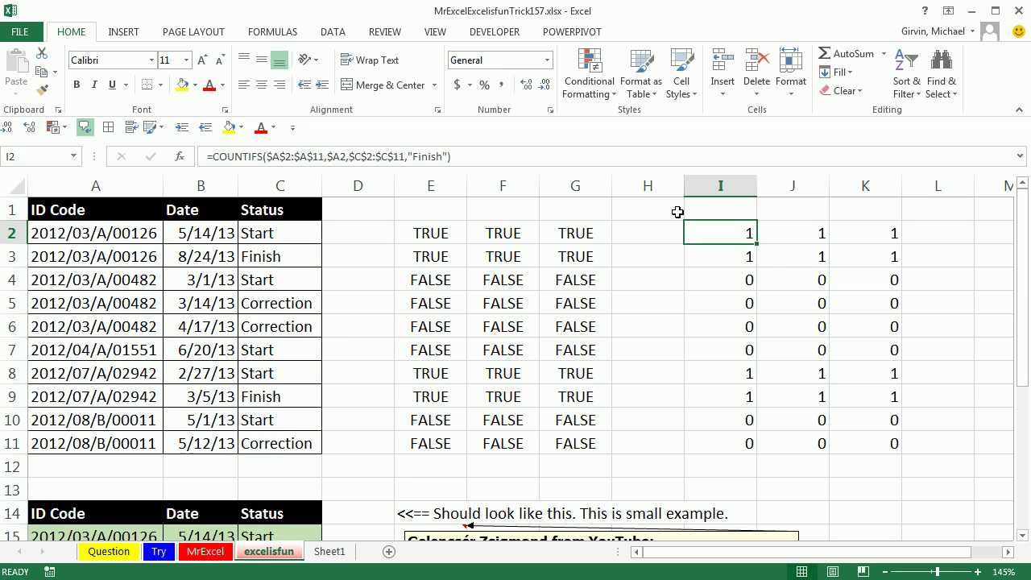
pyautogui.click(413, 233)
pyautogui.doubleClick(406, 234)
pyautogui.moveTo(399, 233); pyautogui.dragTo(835, 240)
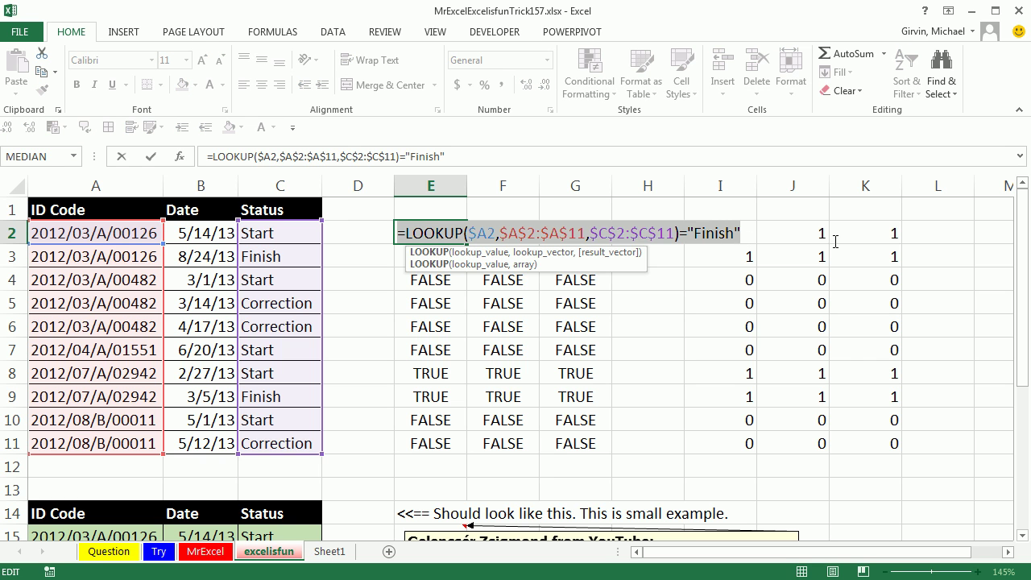
pyautogui.hotkey('ctrl', 'c')
pyautogui.press('Escape')
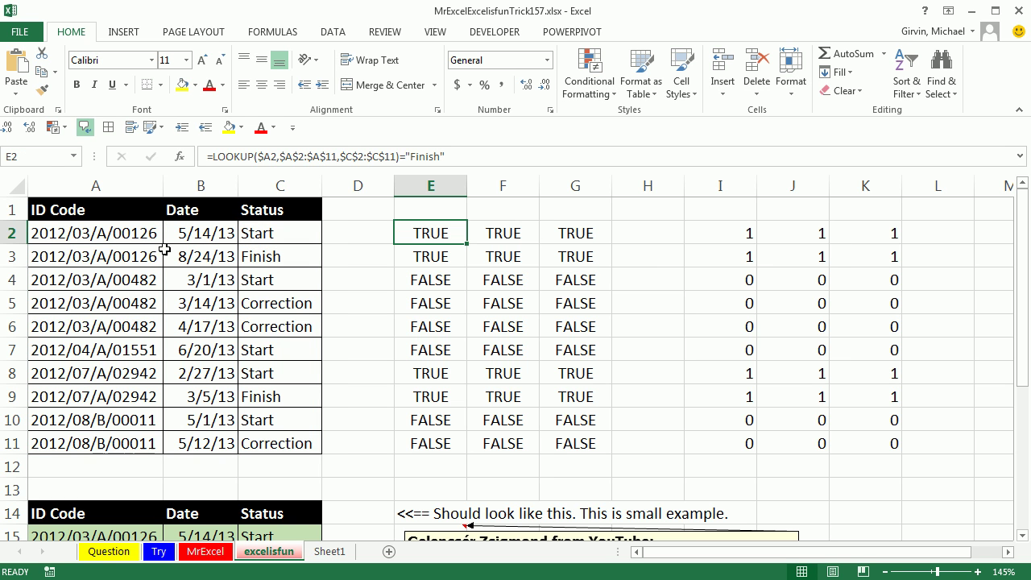
pyautogui.moveTo(63, 240); pyautogui.dragTo(298, 443)
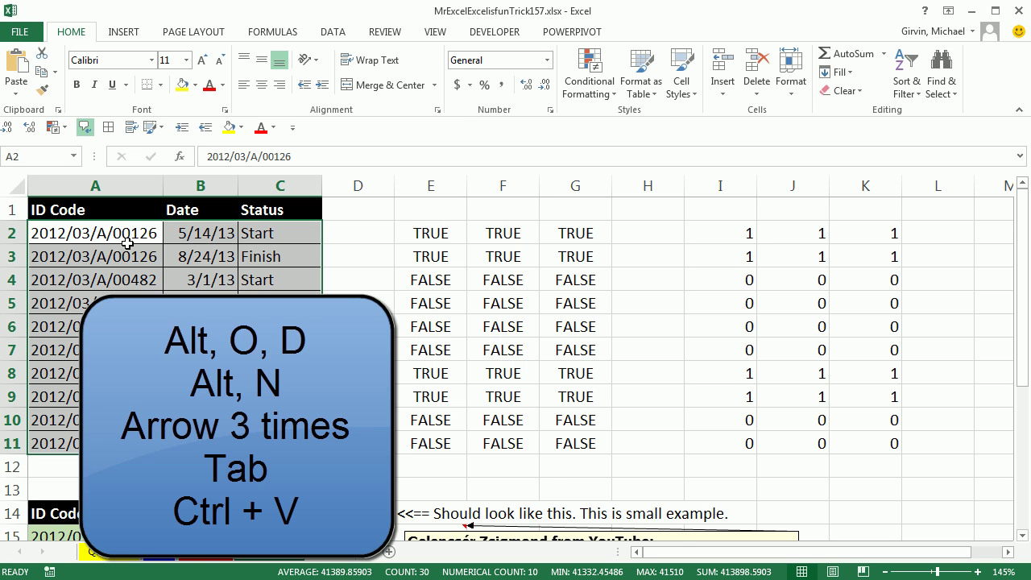
# Step: Create a new formula-based conditional formatting rule using the pasted LOOKUP formula
pyautogui.press('alt')
pyautogui.press('o')
pyautogui.press('d')
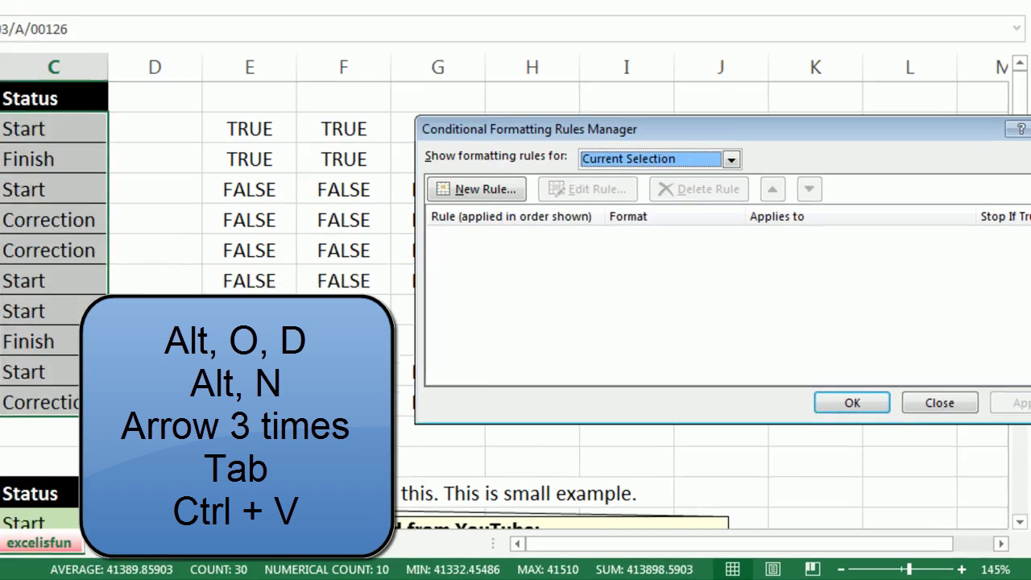
pyautogui.hotkey('alt', 'n')
pyautogui.press('Down')
pyautogui.press('Down')
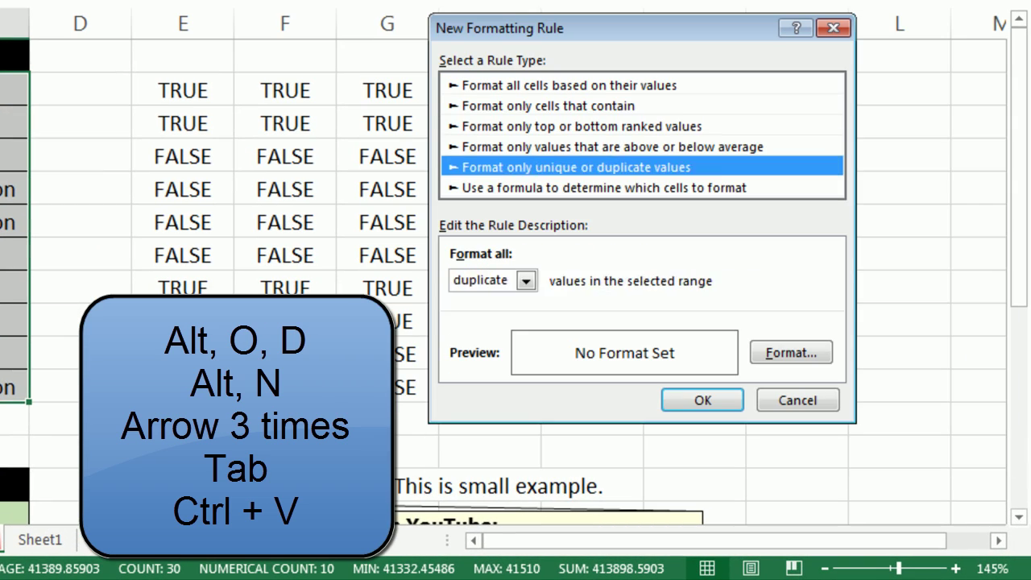
pyautogui.press('Down')
pyautogui.press('Tab')
pyautogui.hotkey('ctrl', 'v')
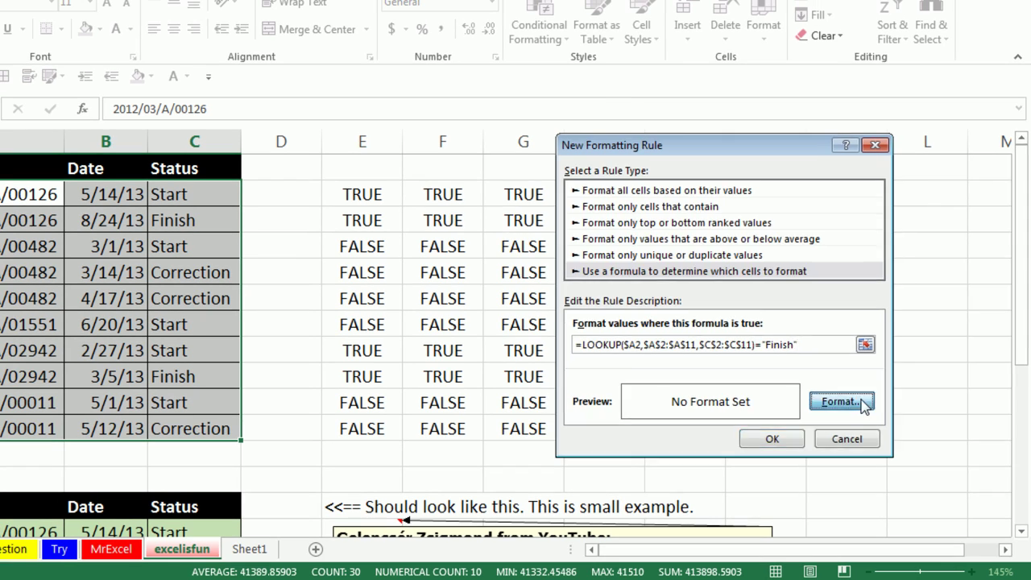
# Step: Give the rule a light green fill and apply it to the table
pyautogui.click(790, 352)
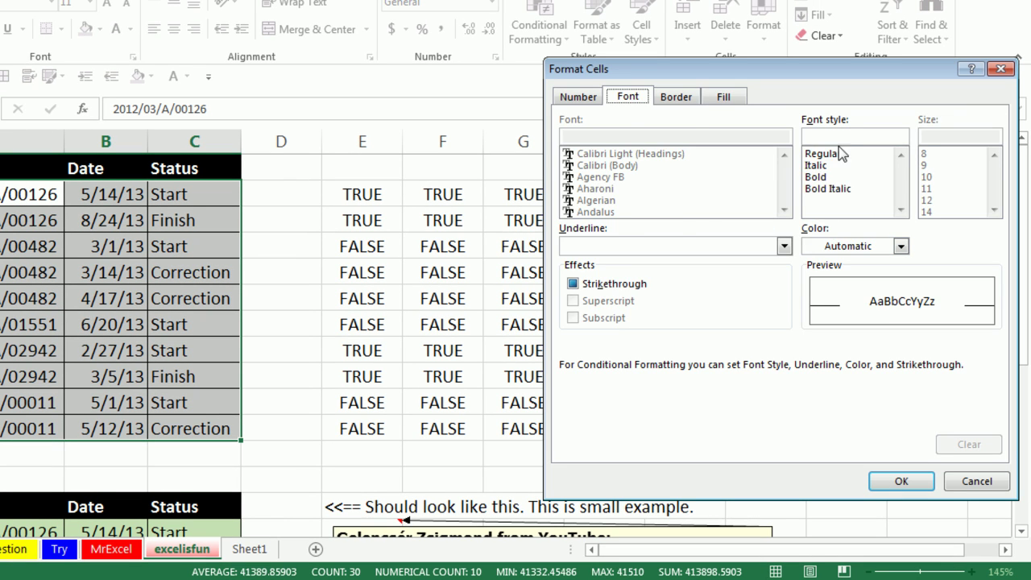
pyautogui.click(729, 96)
pyautogui.click(721, 202)
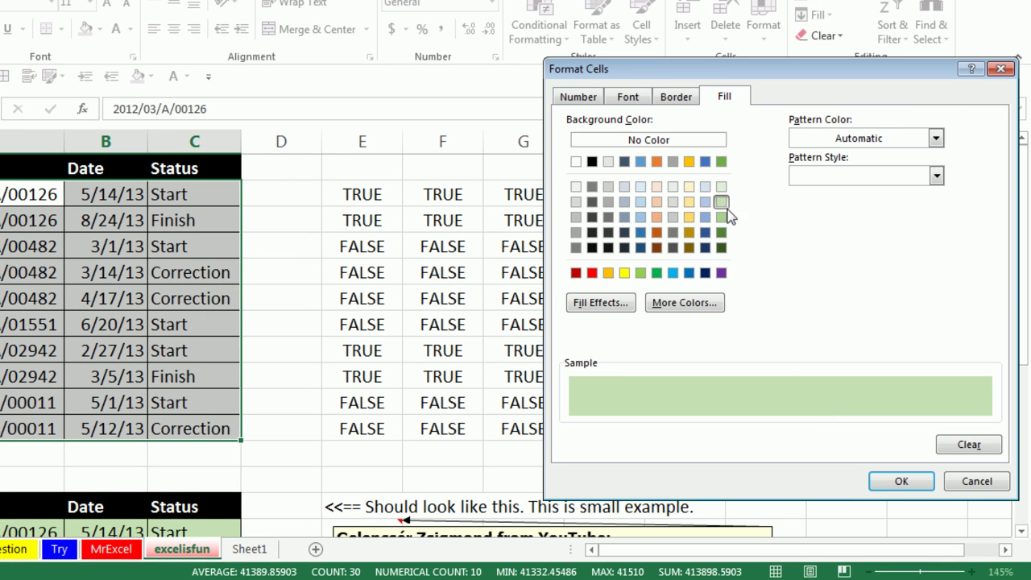
pyautogui.click(901, 481)
pyautogui.click(767, 438)
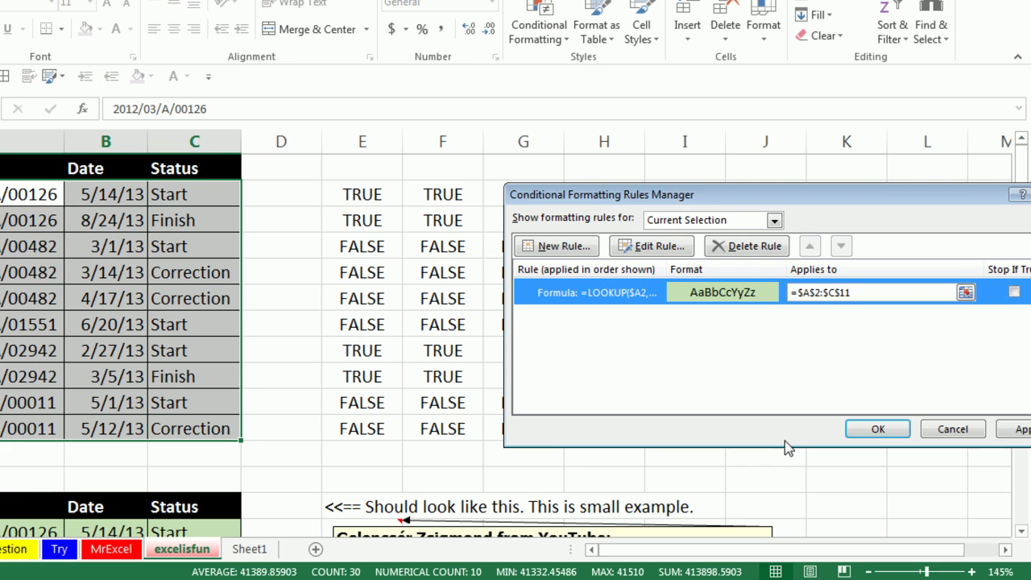
pyautogui.click(875, 429)
# Step: Fill the ID table records A2:C11 orange as the default colour
pyautogui.moveTo(73, 244); pyautogui.dragTo(299, 451)
pyautogui.click(196, 85)
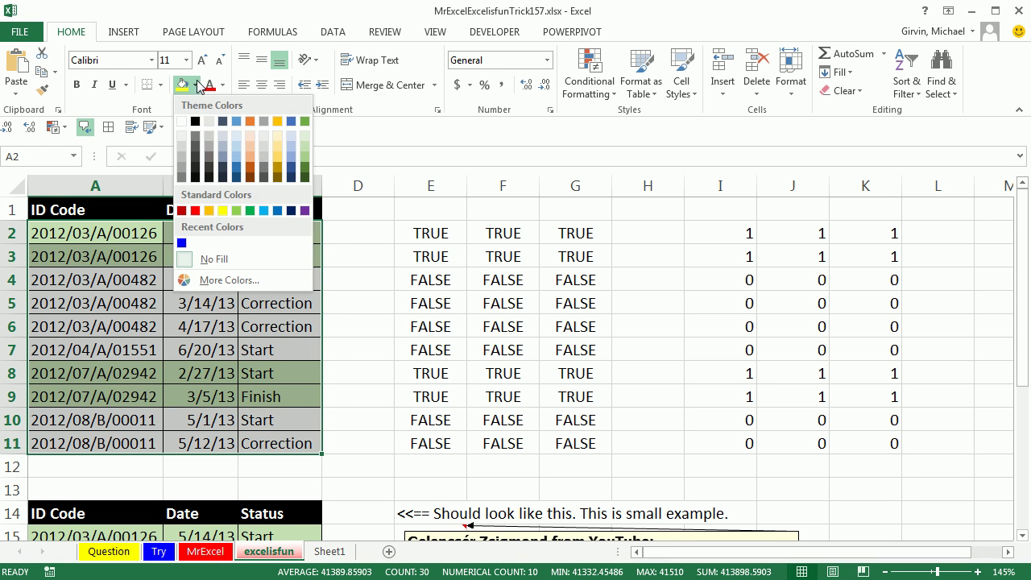
pyautogui.click(209, 212)
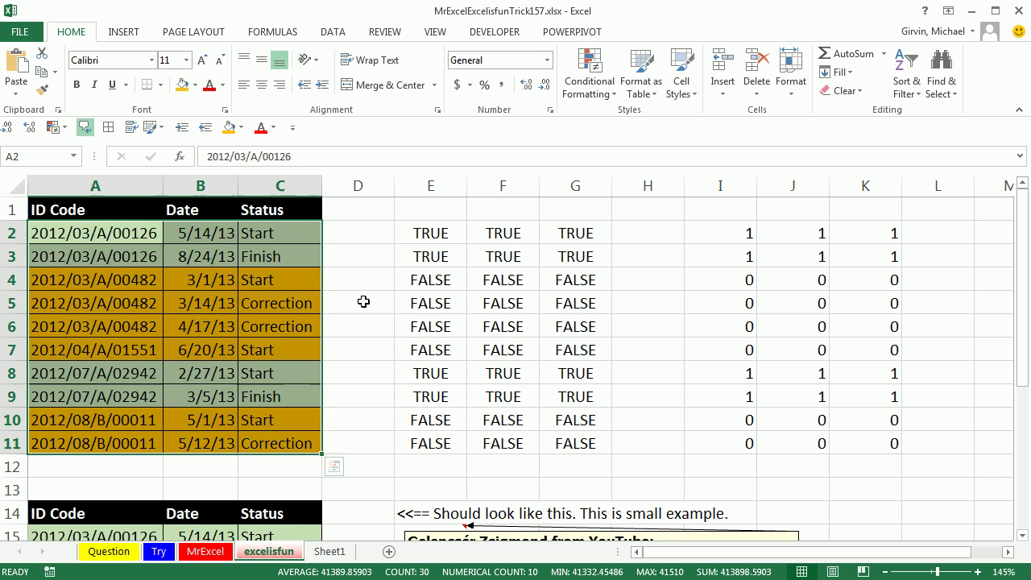
# Step: Review the formulas in F7, E2 and I2 without changing them
pyautogui.click(473, 345)
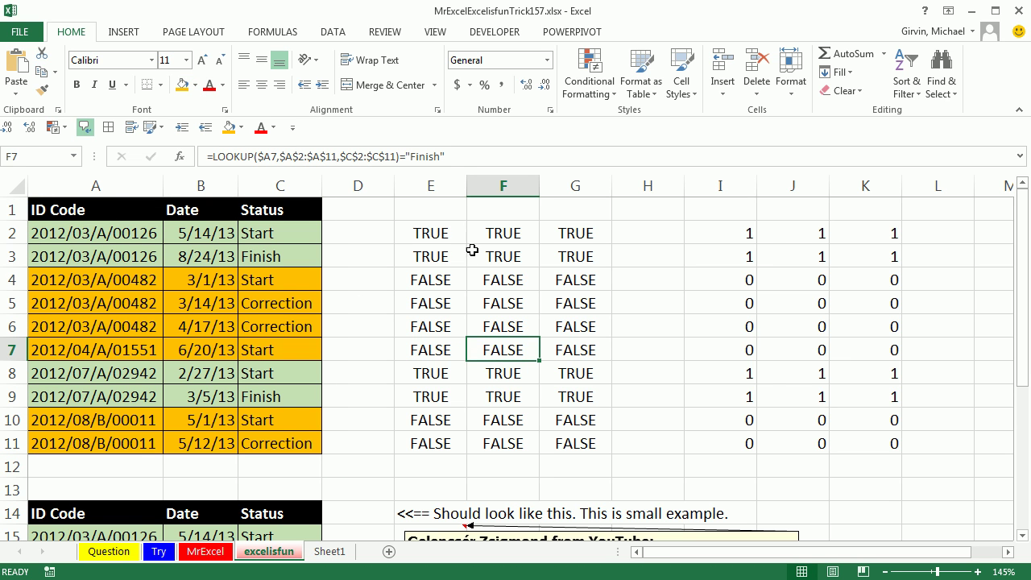
pyautogui.doubleClick(432, 224)
pyautogui.press('Escape')
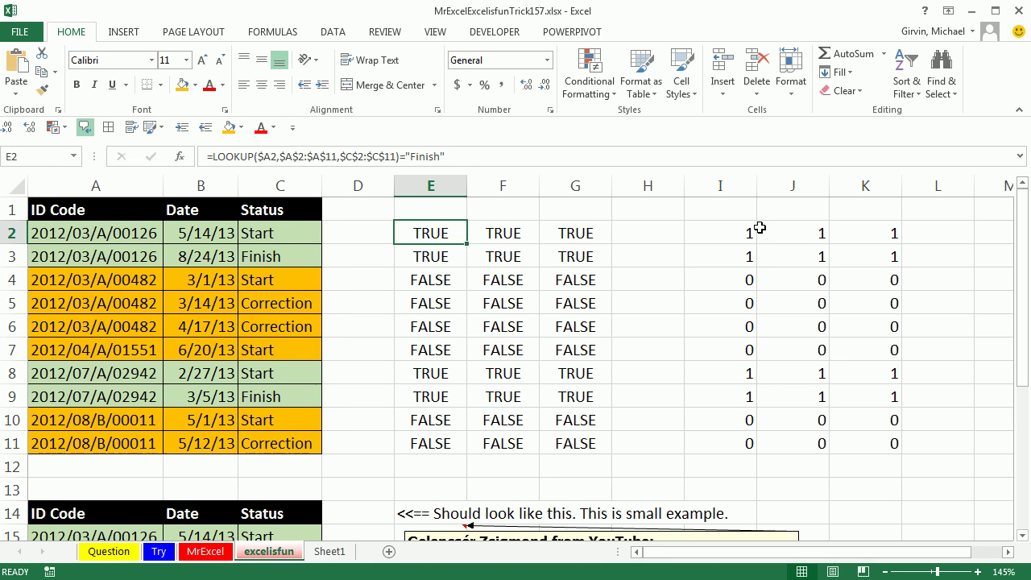
pyautogui.click(746, 234)
pyautogui.doubleClick(745, 234)
pyautogui.press('Escape')
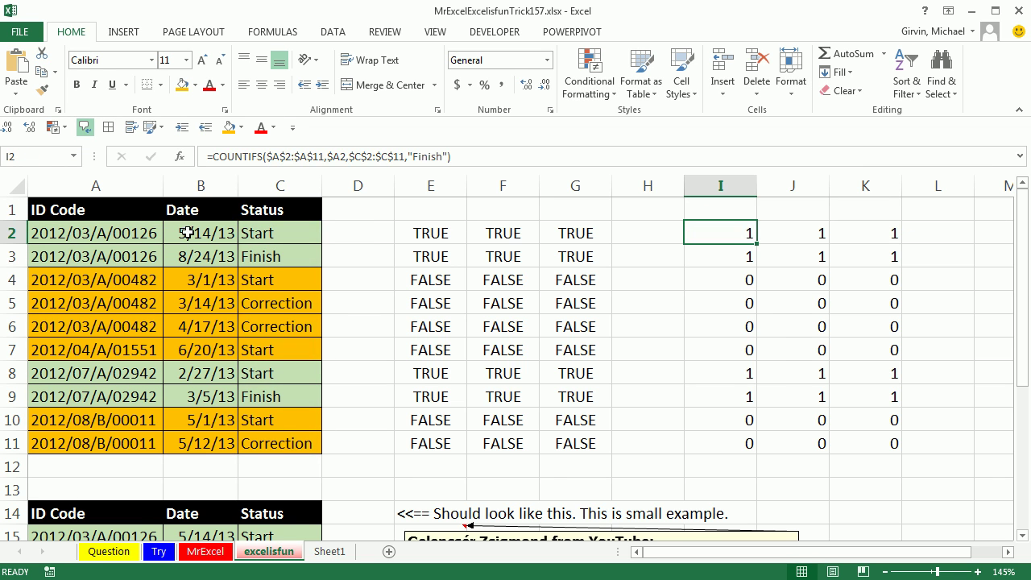
pyautogui.click(188, 232)
pyautogui.rightClick(189, 233)
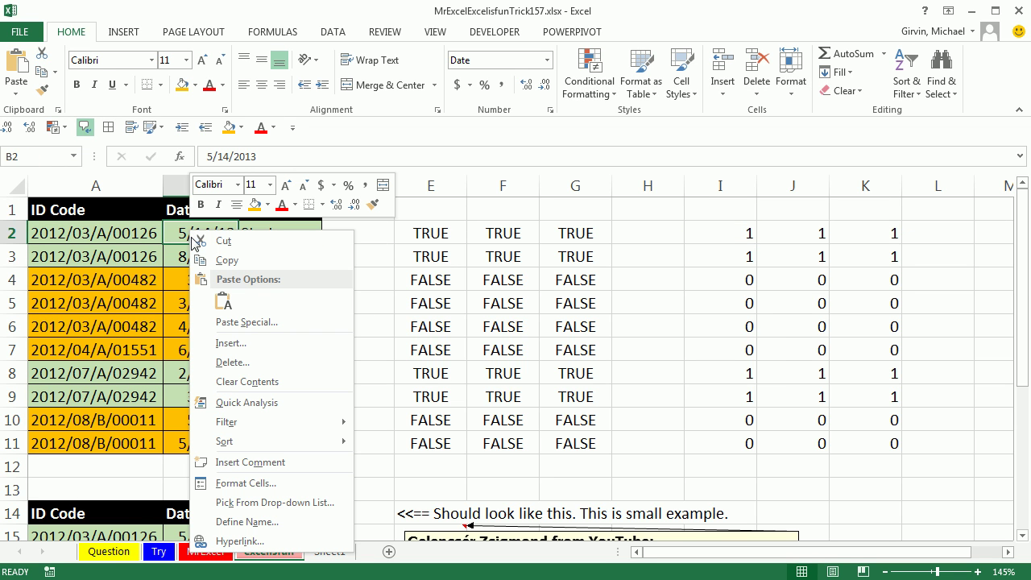
pyautogui.moveTo(244, 443)
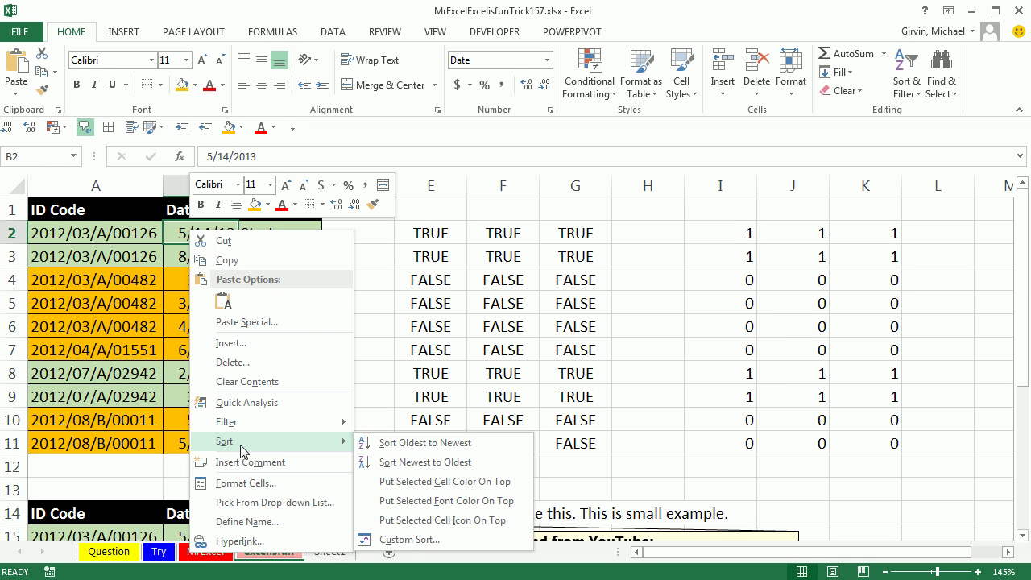
pyautogui.click(395, 445)
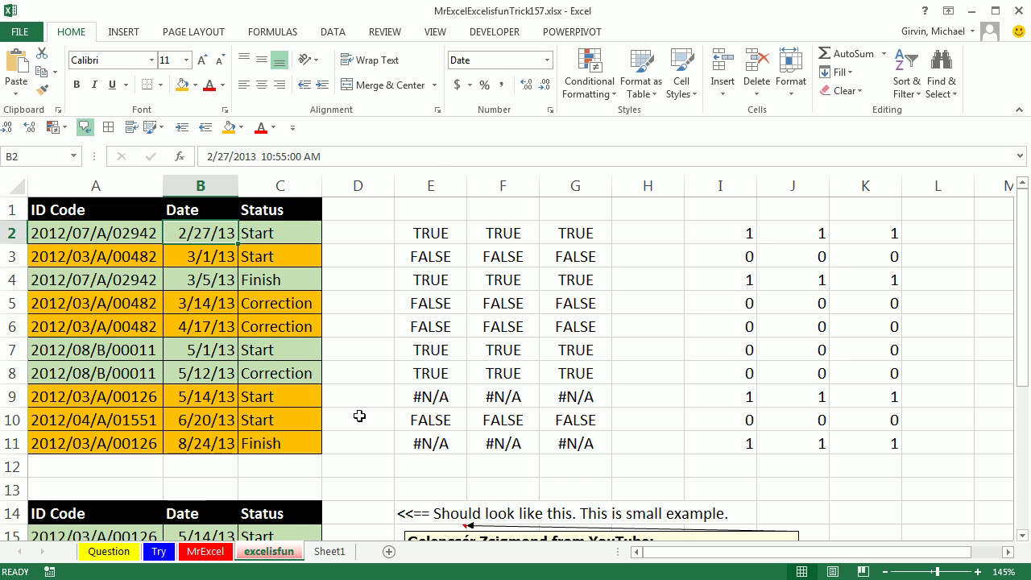
pyautogui.hotkey('ctrl', 'z')
pyautogui.click(727, 232)
pyautogui.doubleClick(727, 232)
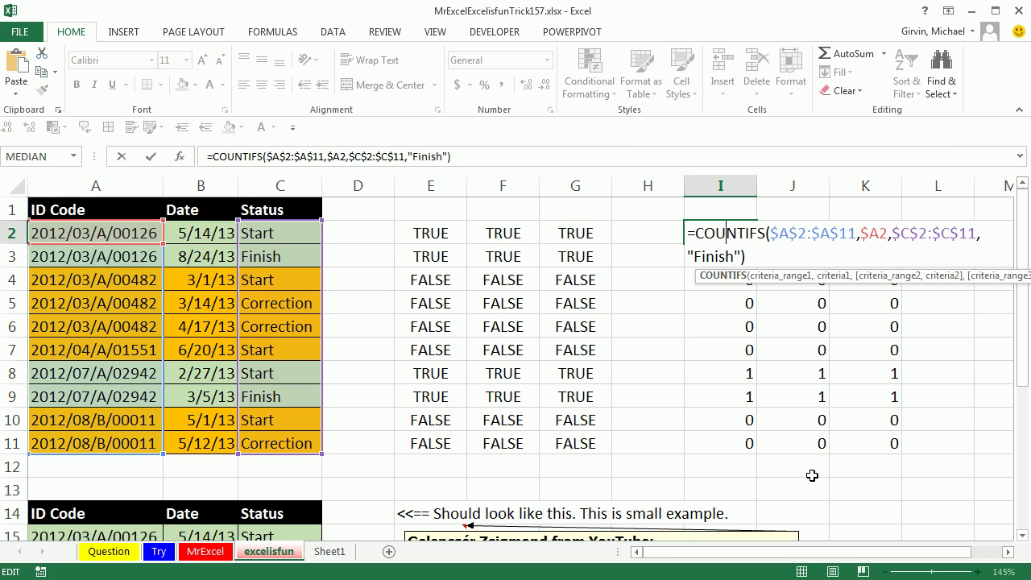